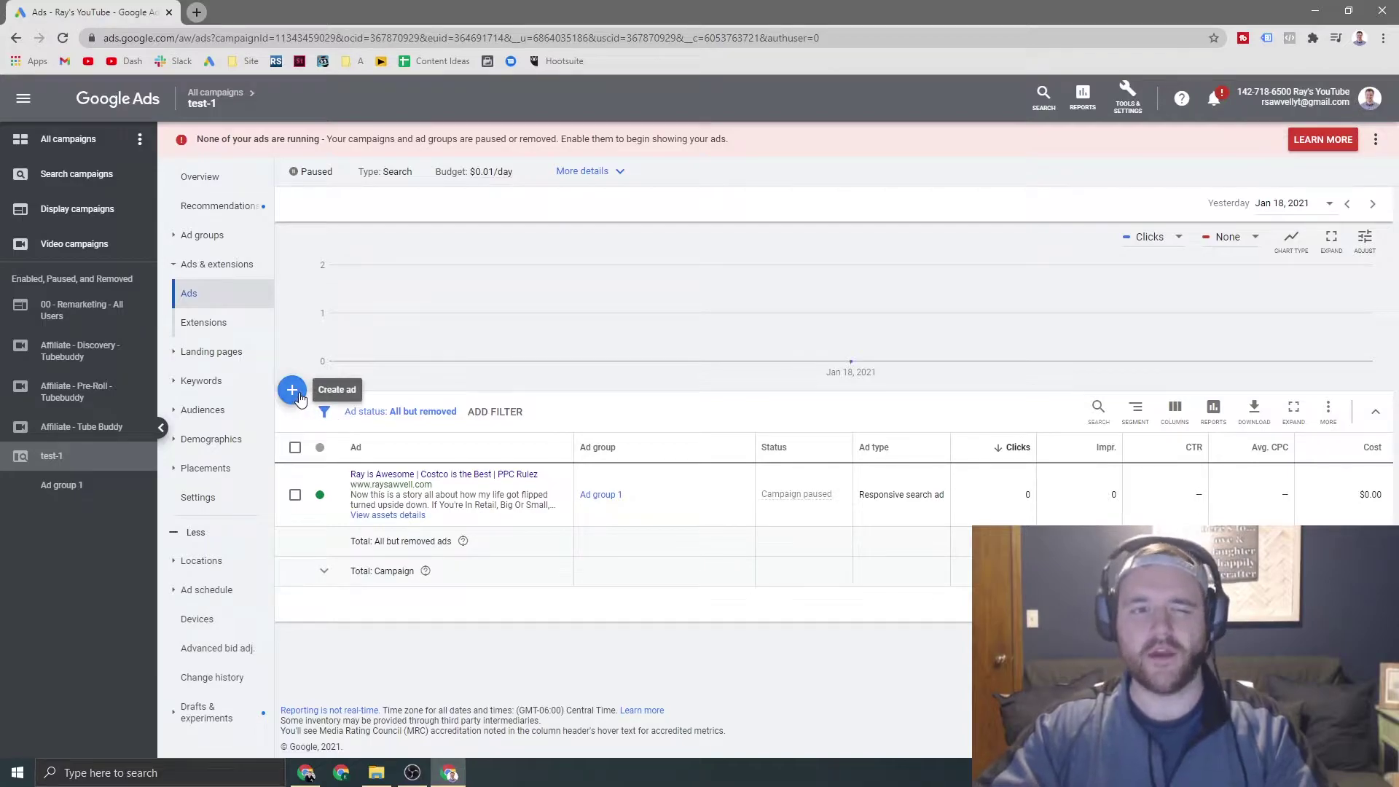
# Search for 'ad var' and go to the Ad variations page for test-1.
pyautogui.click(292, 391)
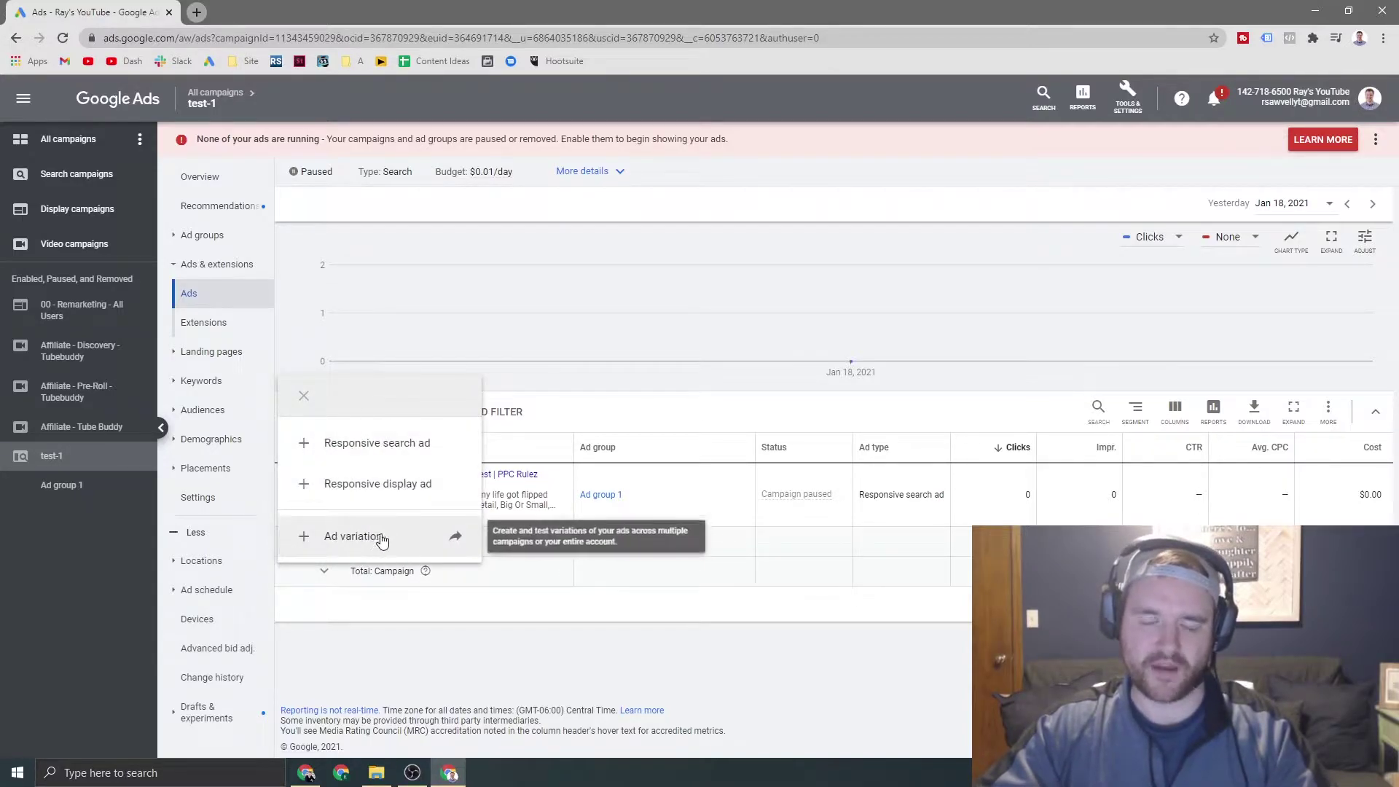
pyautogui.click(1044, 99)
pyautogui.write('ad')
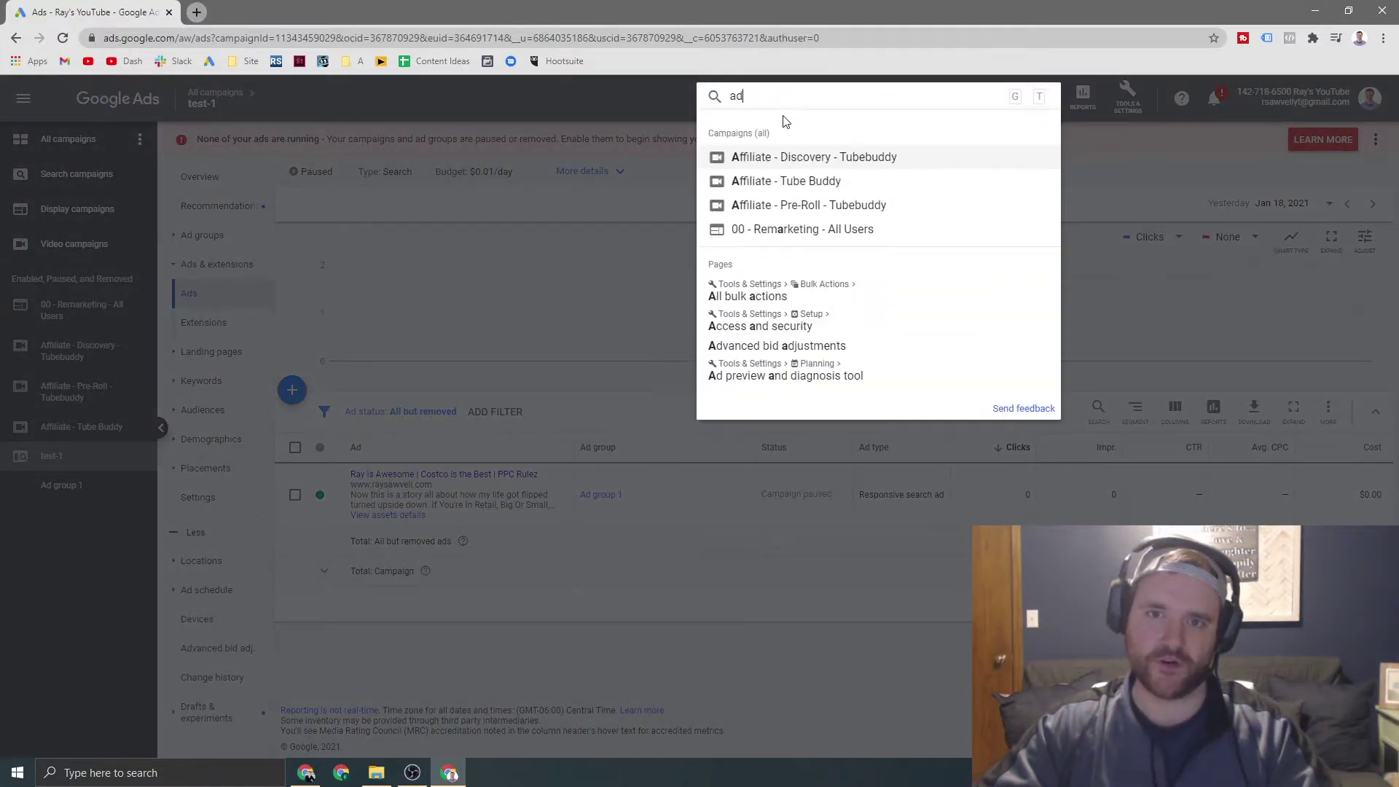
pyautogui.write(' var')
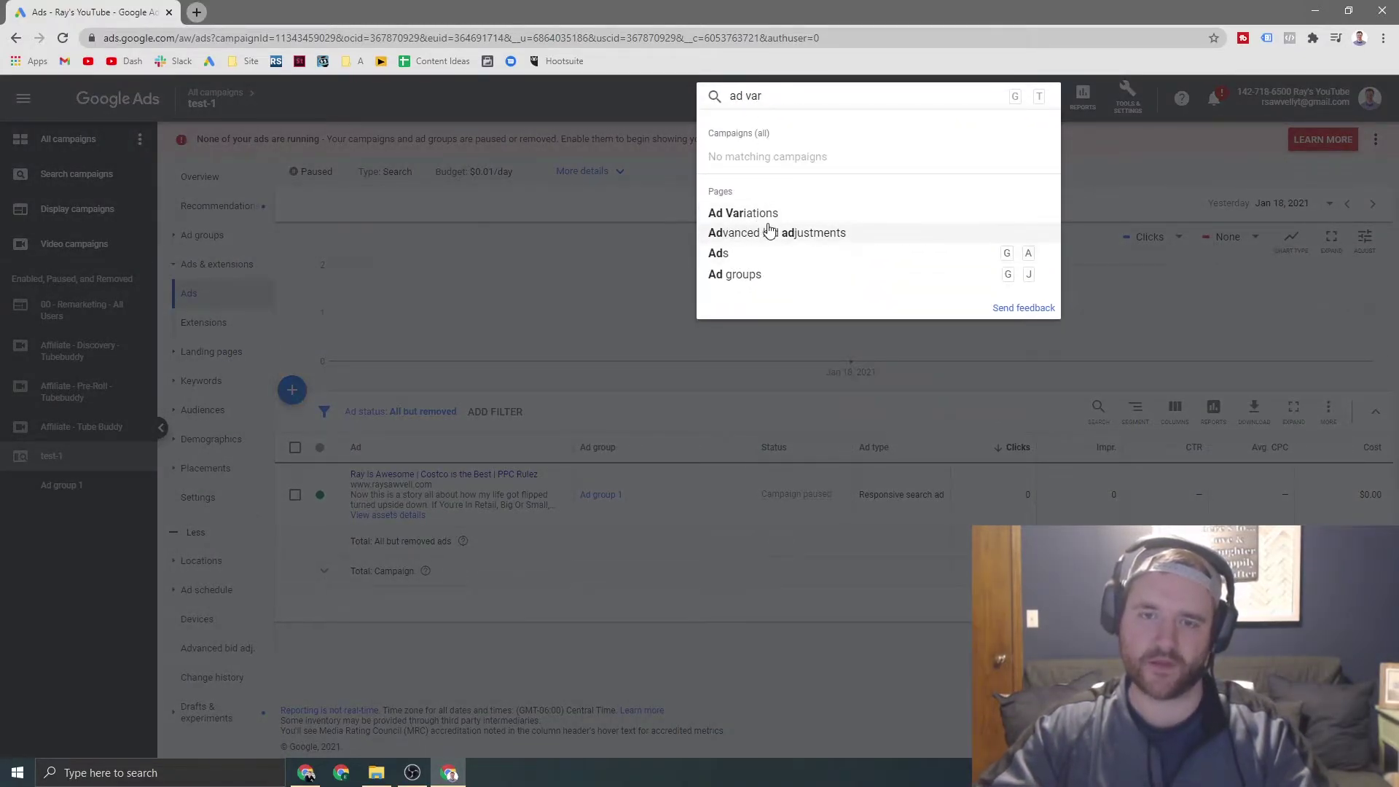
pyautogui.click(741, 219)
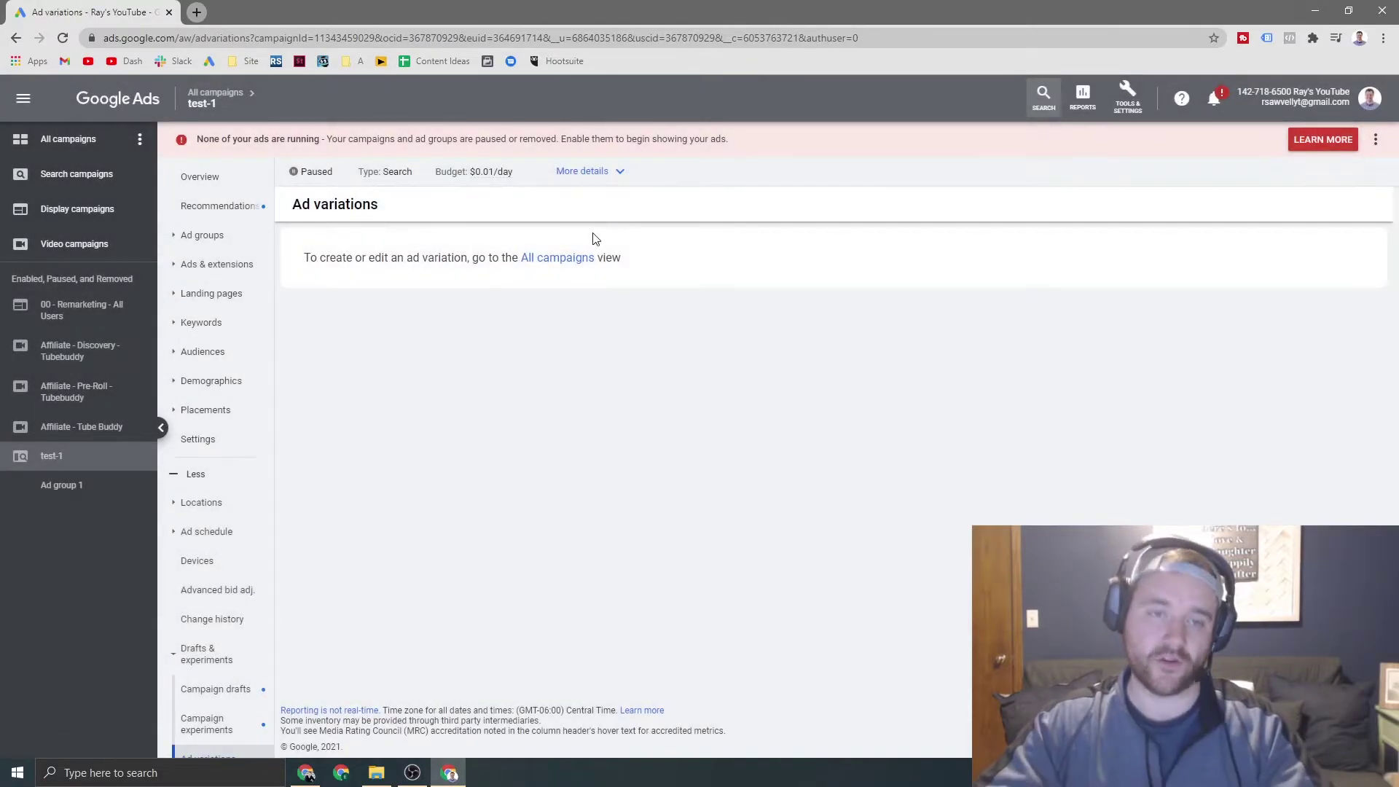
pyautogui.scroll(-1, 212, 553)
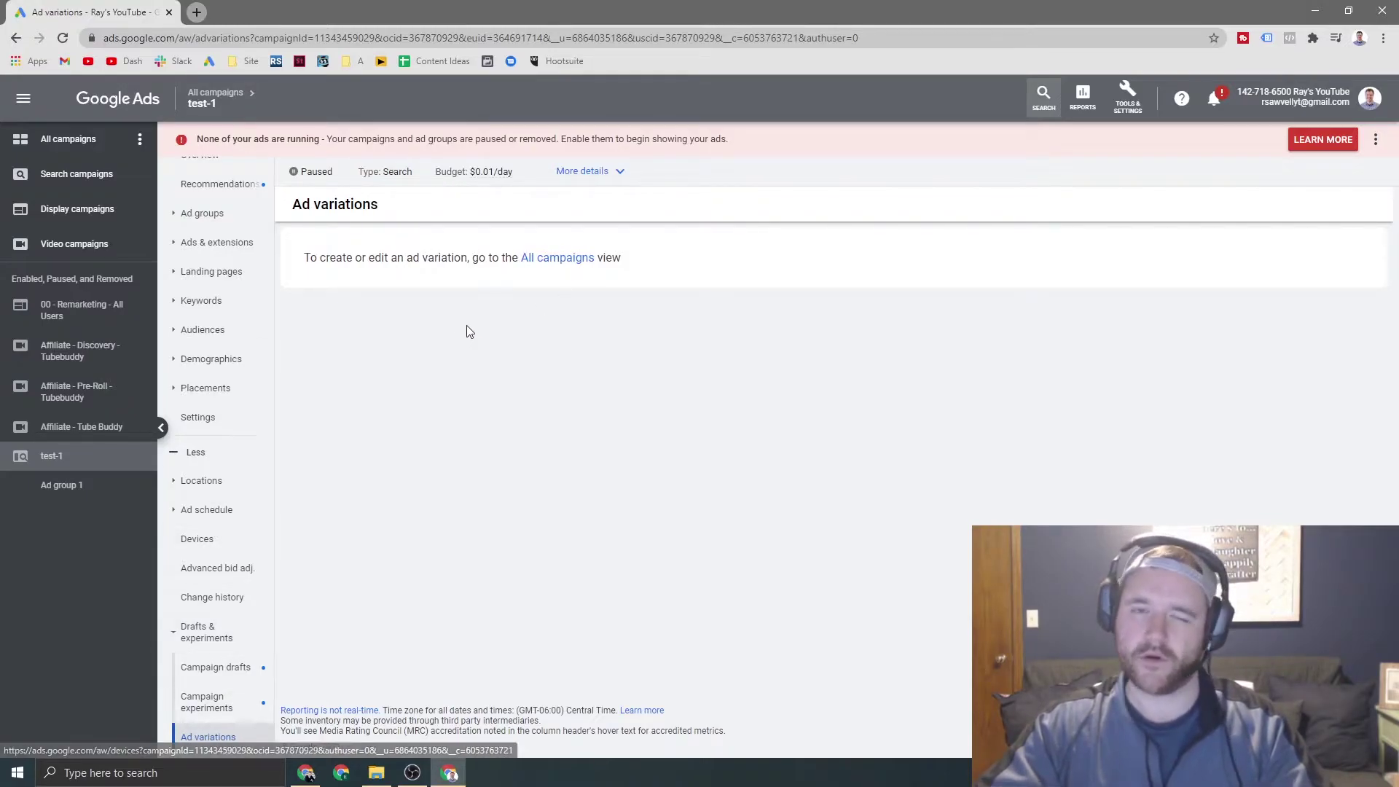
# Switch to All campaigns and start a new ad variation, closing the campaign picker without choosing any.
pyautogui.click(556, 264)
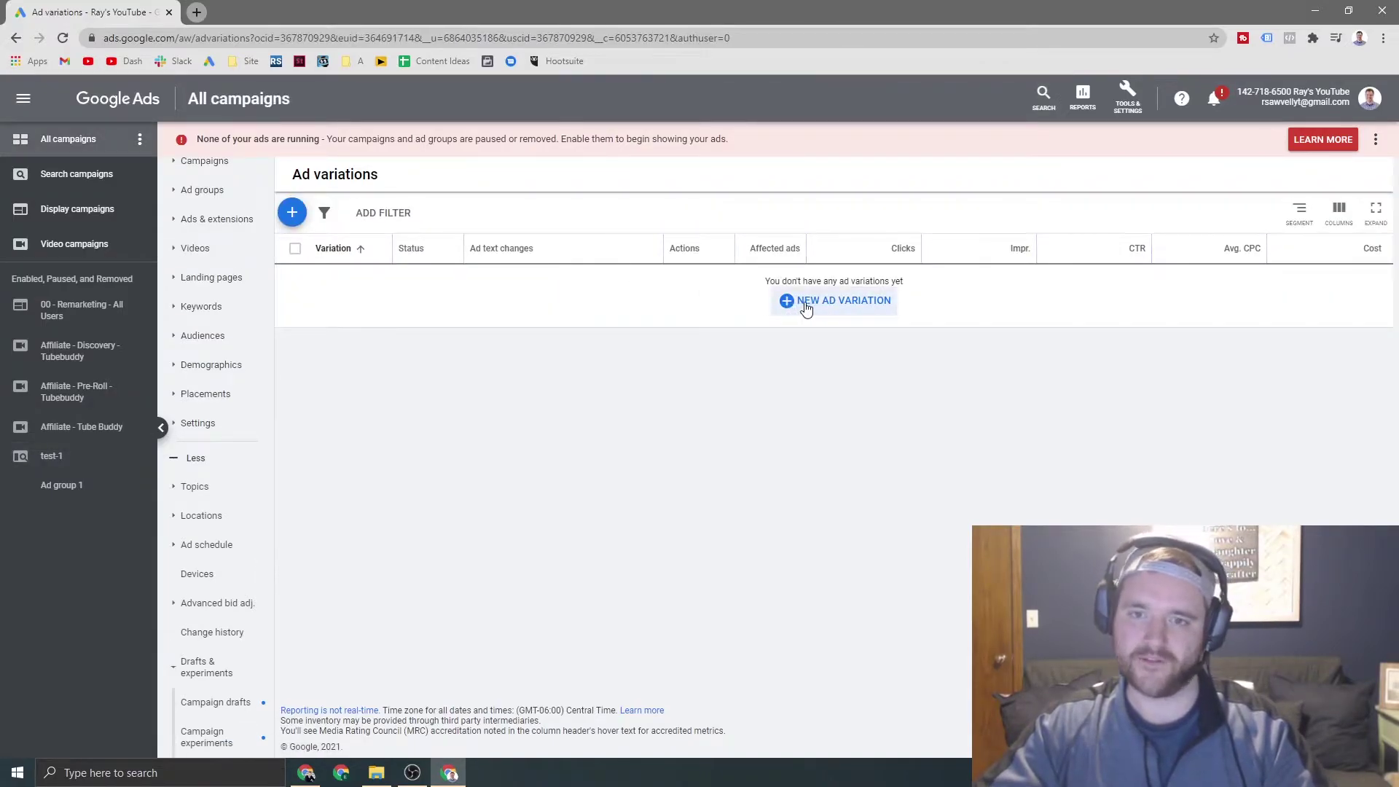
pyautogui.click(806, 308)
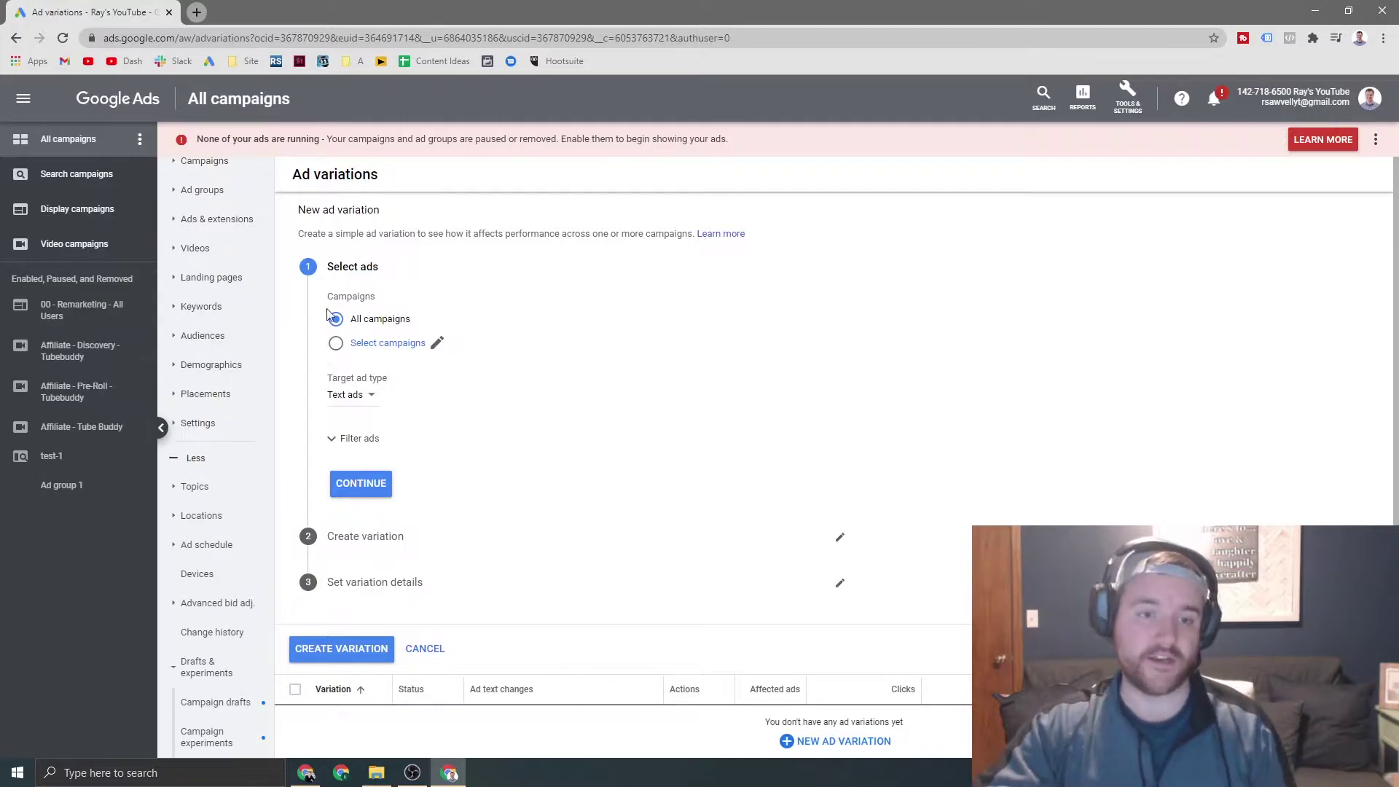
pyautogui.click(336, 343)
pyautogui.click(436, 344)
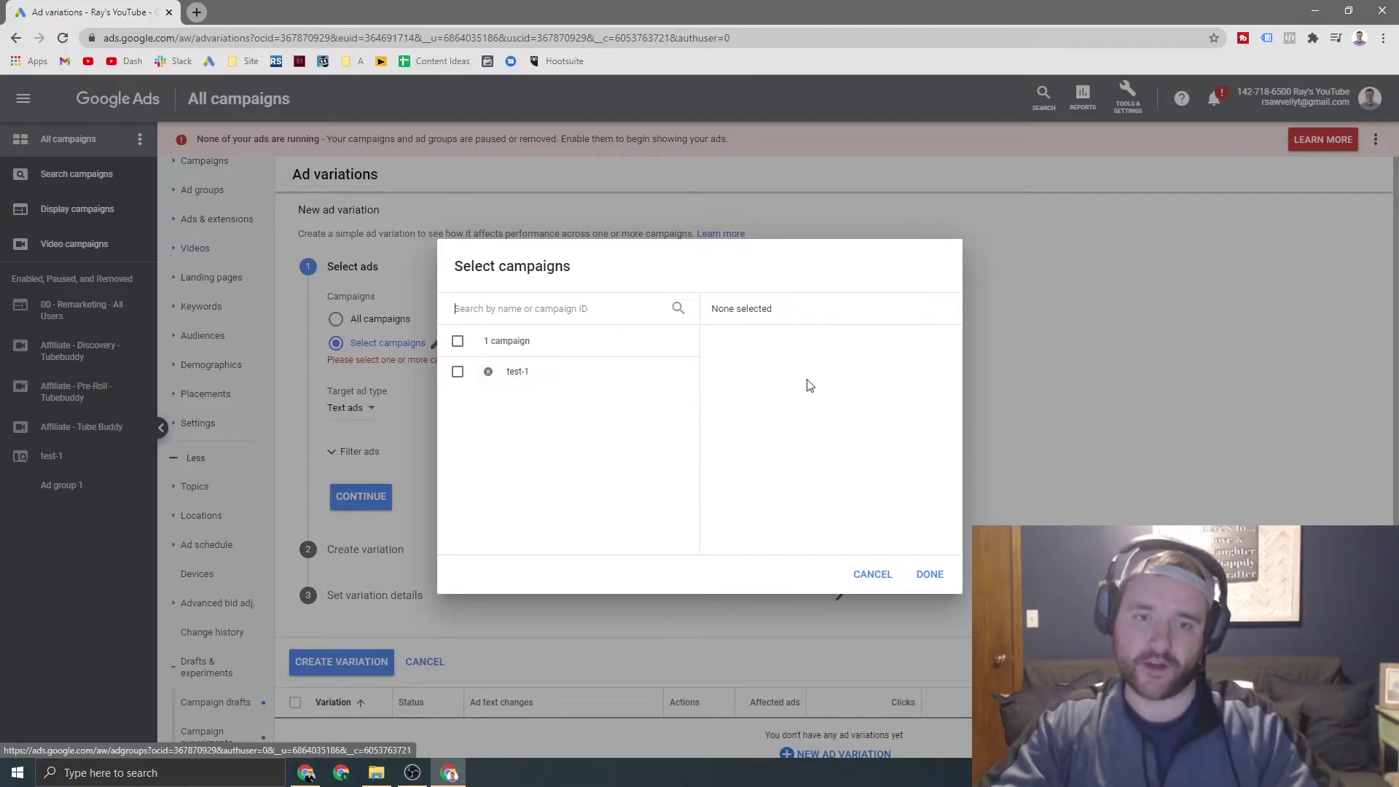
pyautogui.click(871, 575)
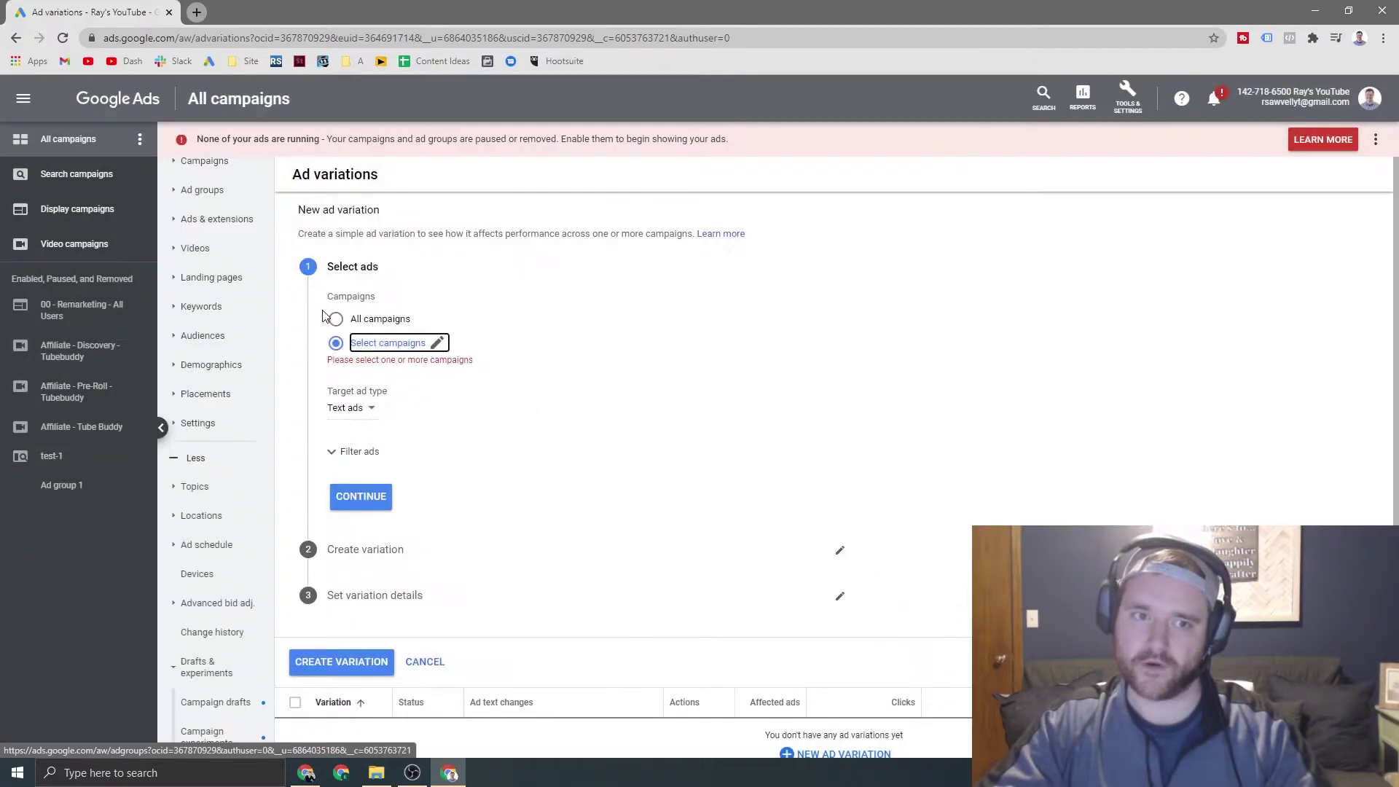
# Apply the variation to all campaigns with Text ads as the target ad type.
pyautogui.click(335, 319)
pyautogui.click(352, 397)
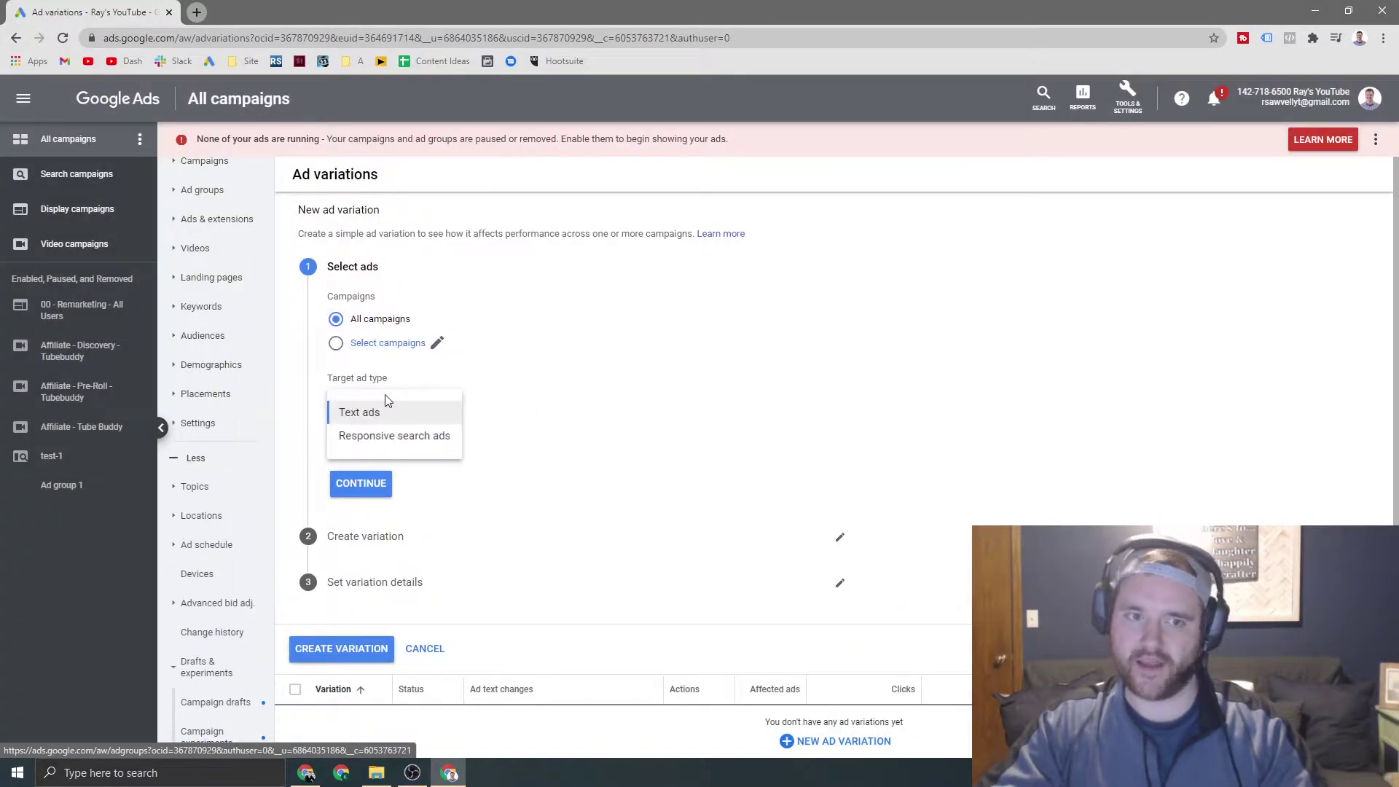
pyautogui.click(402, 437)
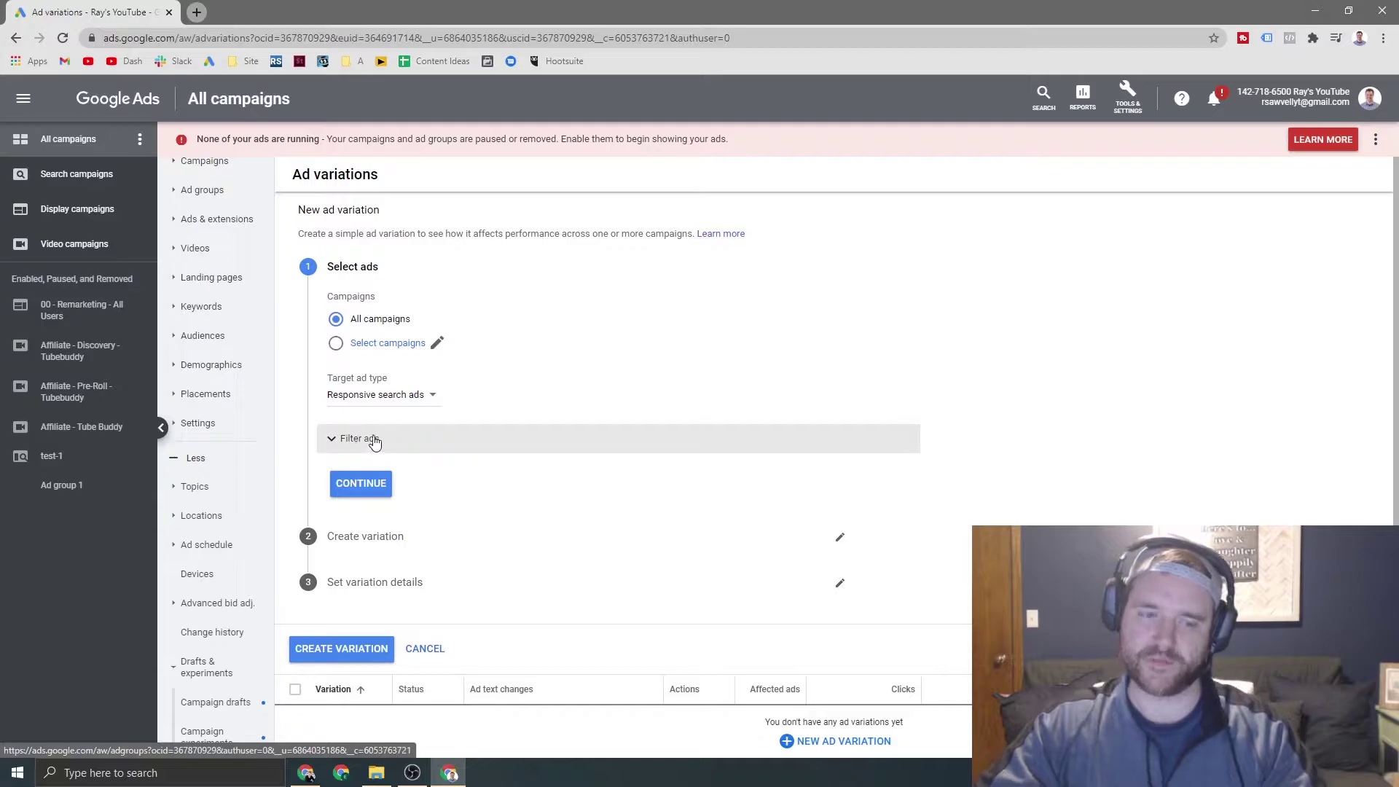
# Try a Headlines filter in the ad filter section, then collapse it unapplied.
pyautogui.click(370, 439)
pyautogui.click(371, 475)
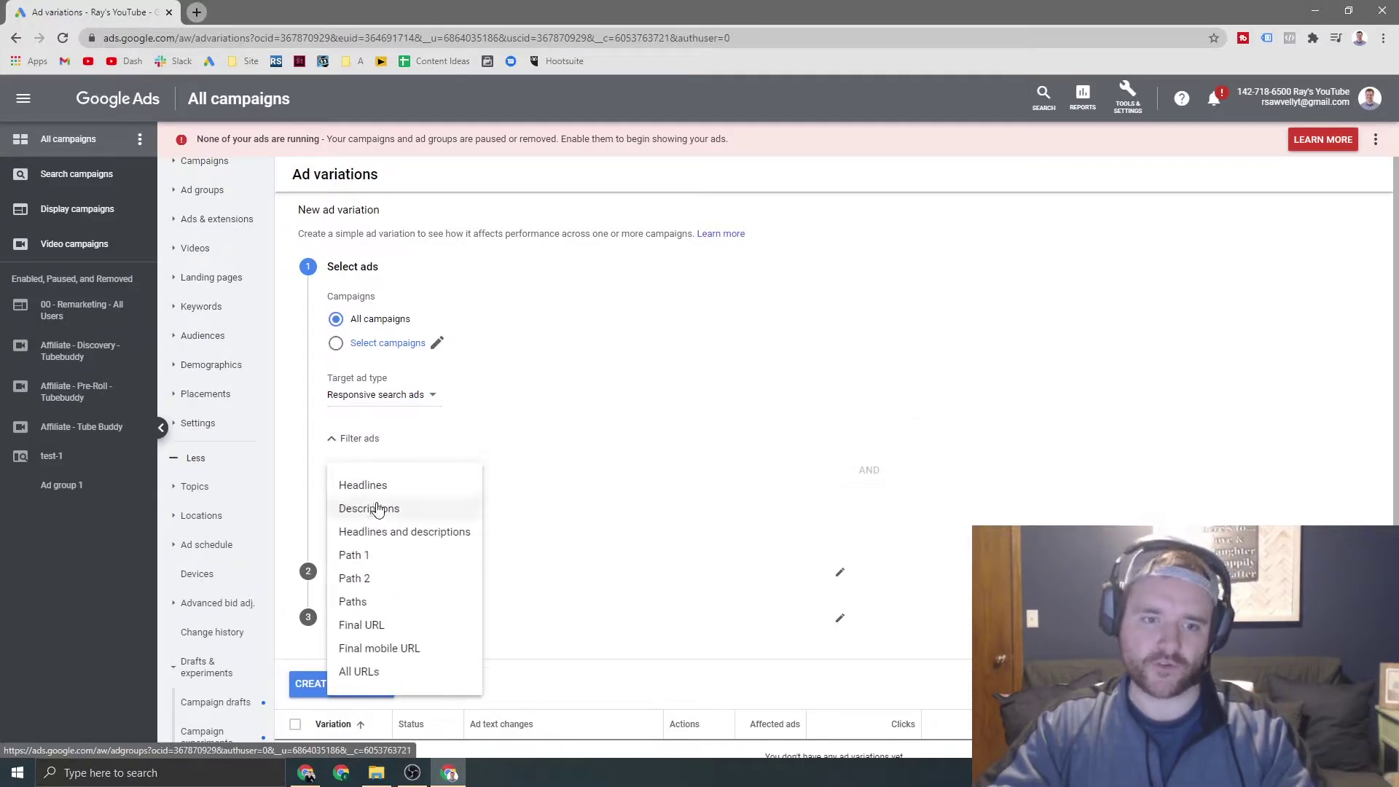
pyautogui.click(367, 443)
pyautogui.click(364, 442)
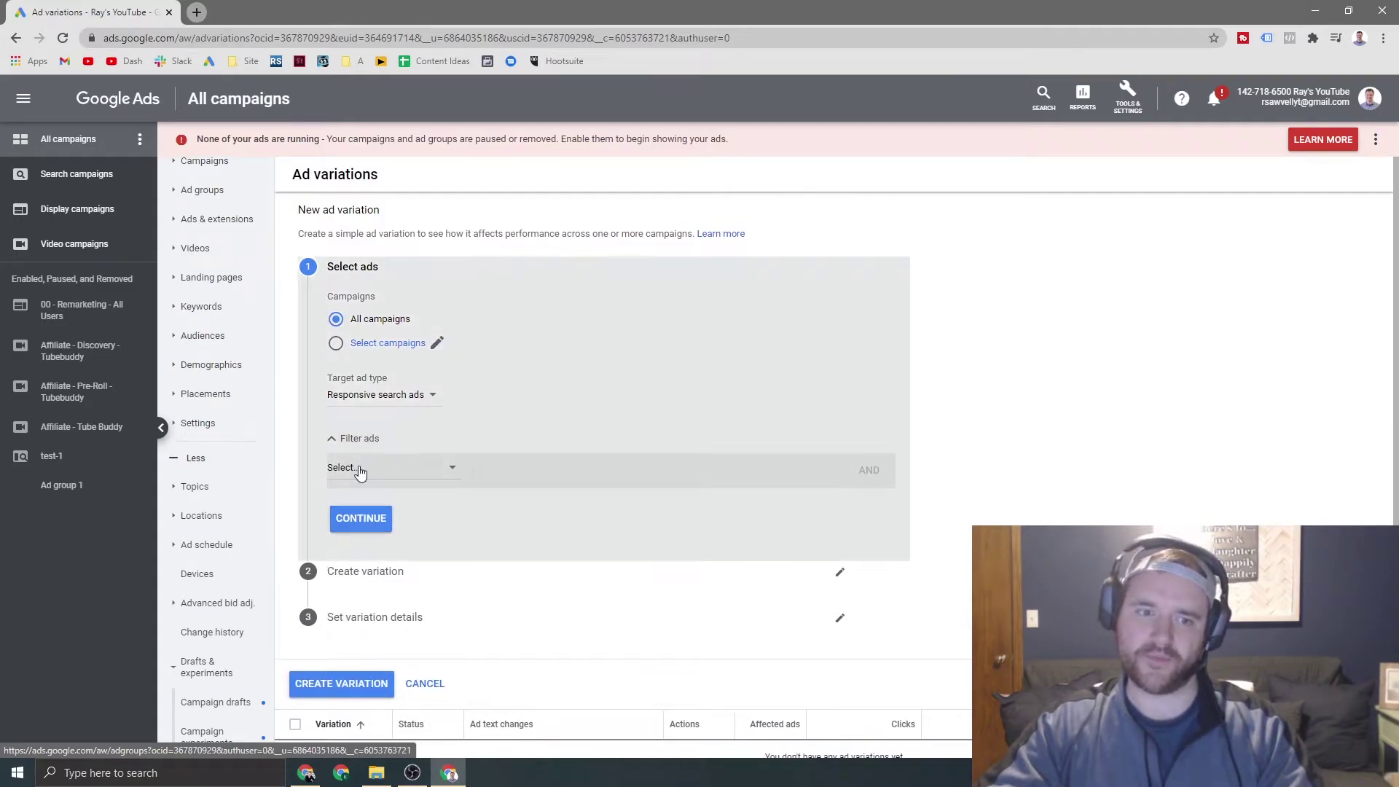
pyautogui.click(364, 468)
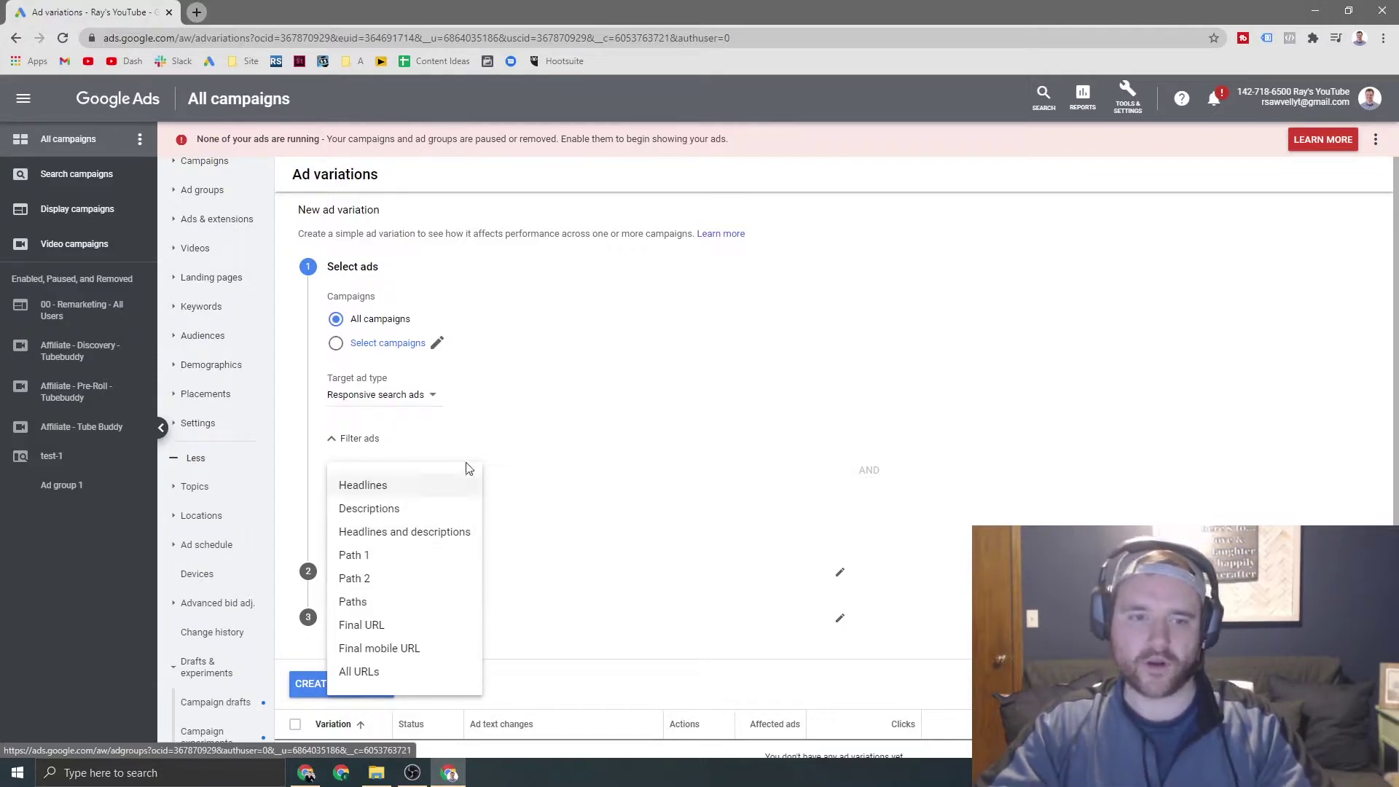
pyautogui.click(373, 490)
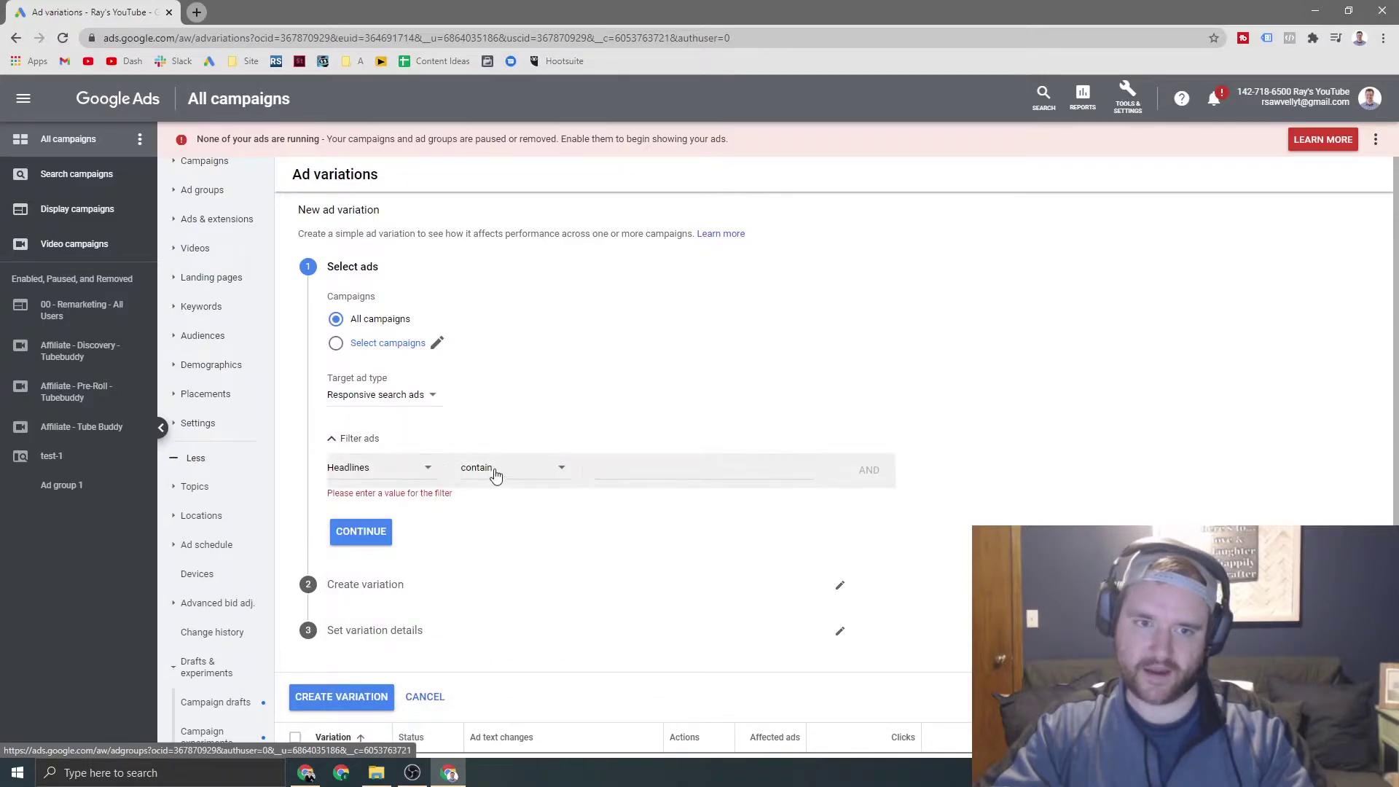
pyautogui.click(662, 485)
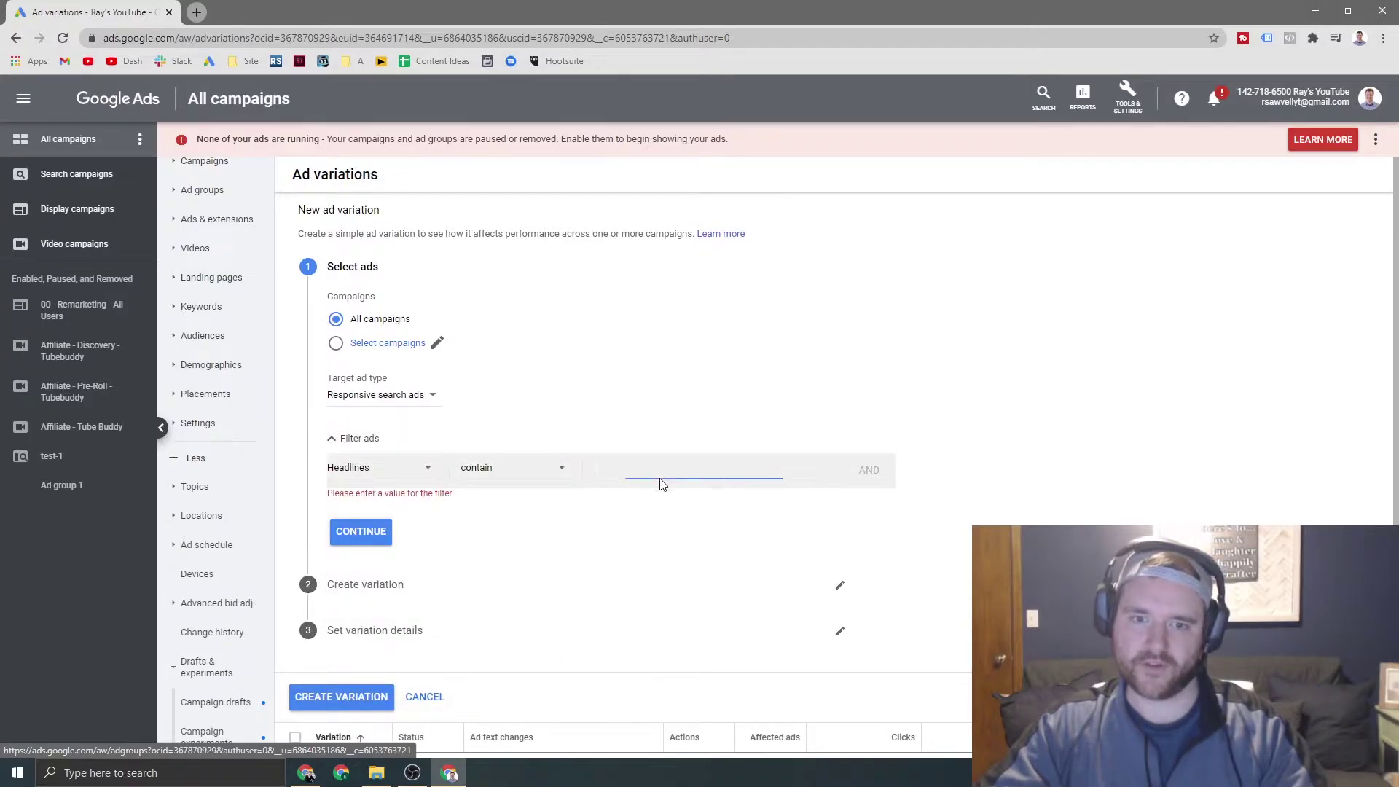
pyautogui.click(358, 438)
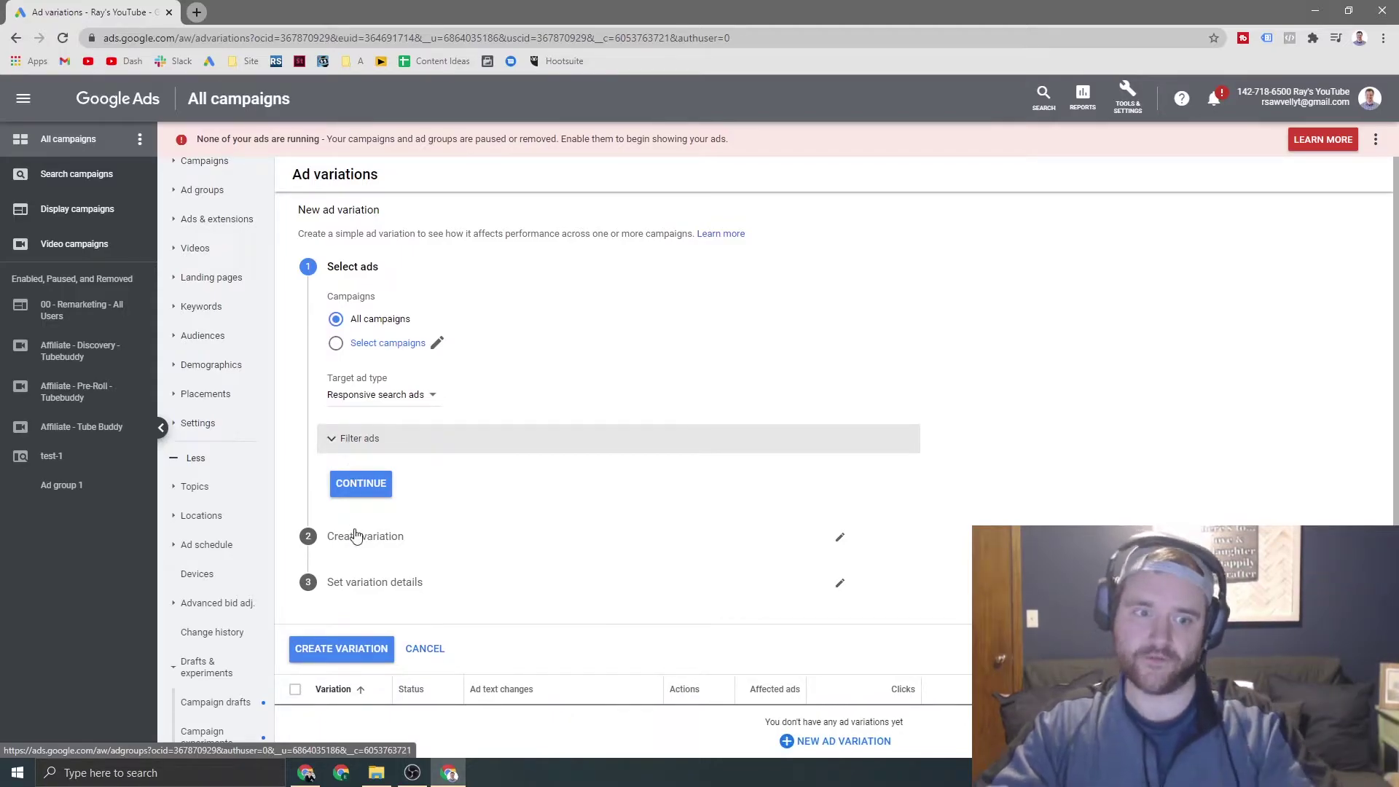
# Continue past ad selection, return to it, and reopen the ad filter field list.
pyautogui.click(363, 487)
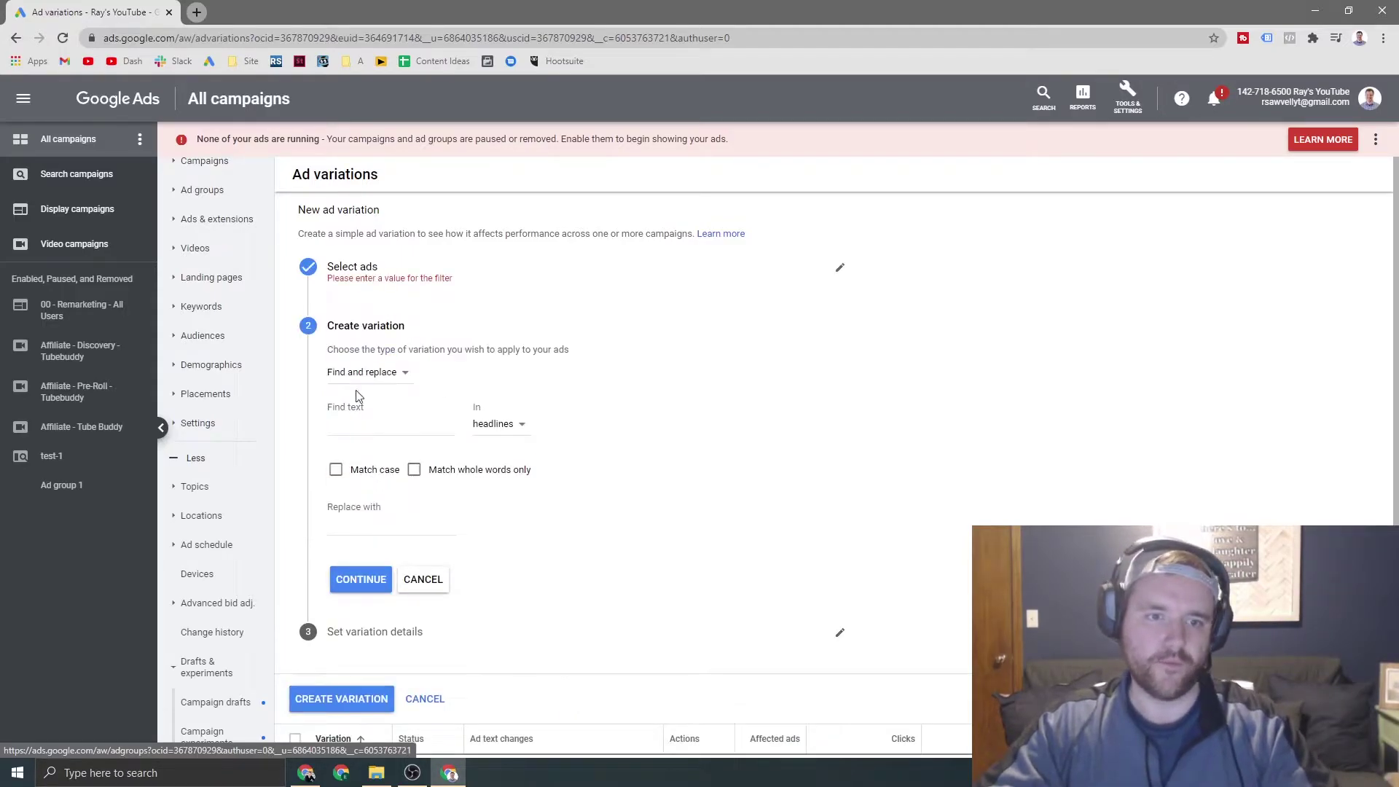
pyautogui.click(368, 284)
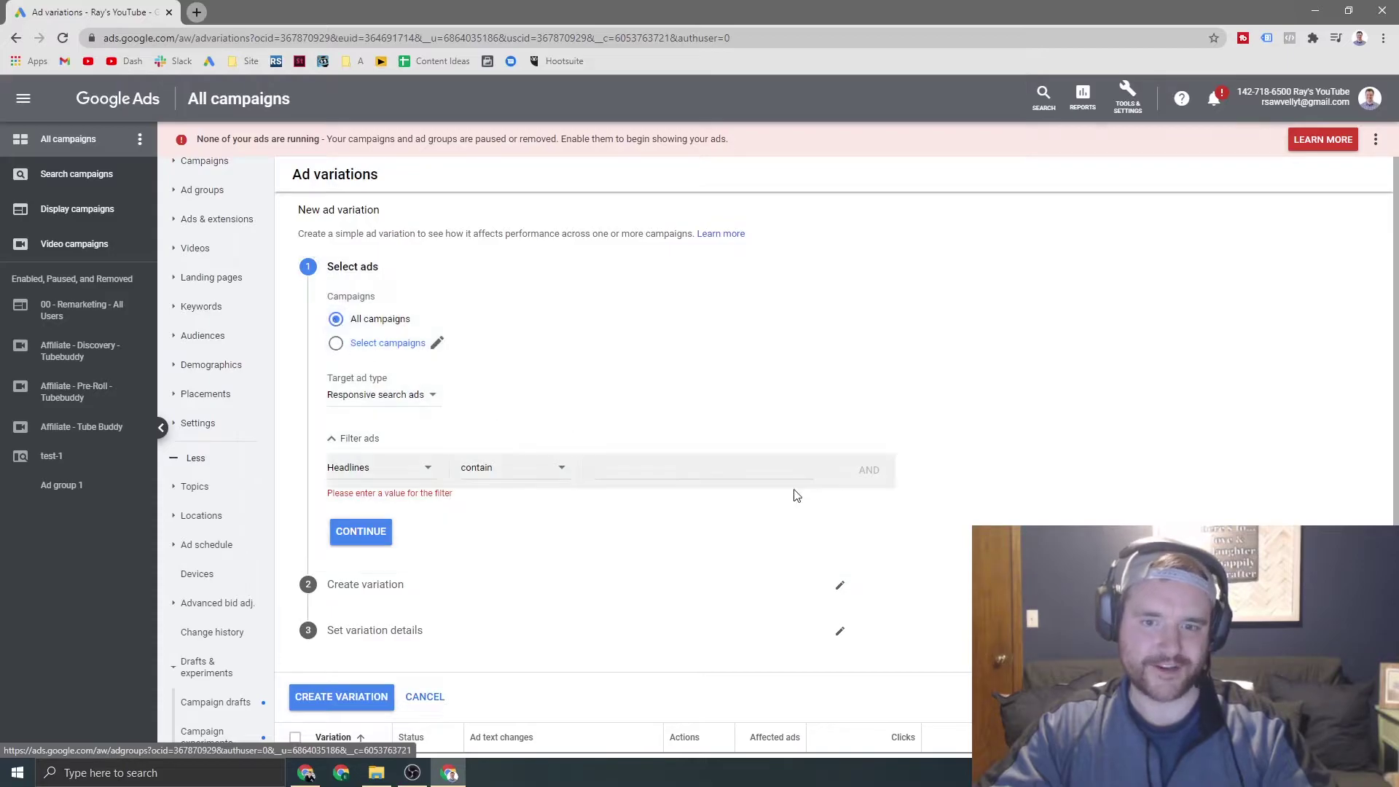
pyautogui.click(360, 440)
pyautogui.click(357, 439)
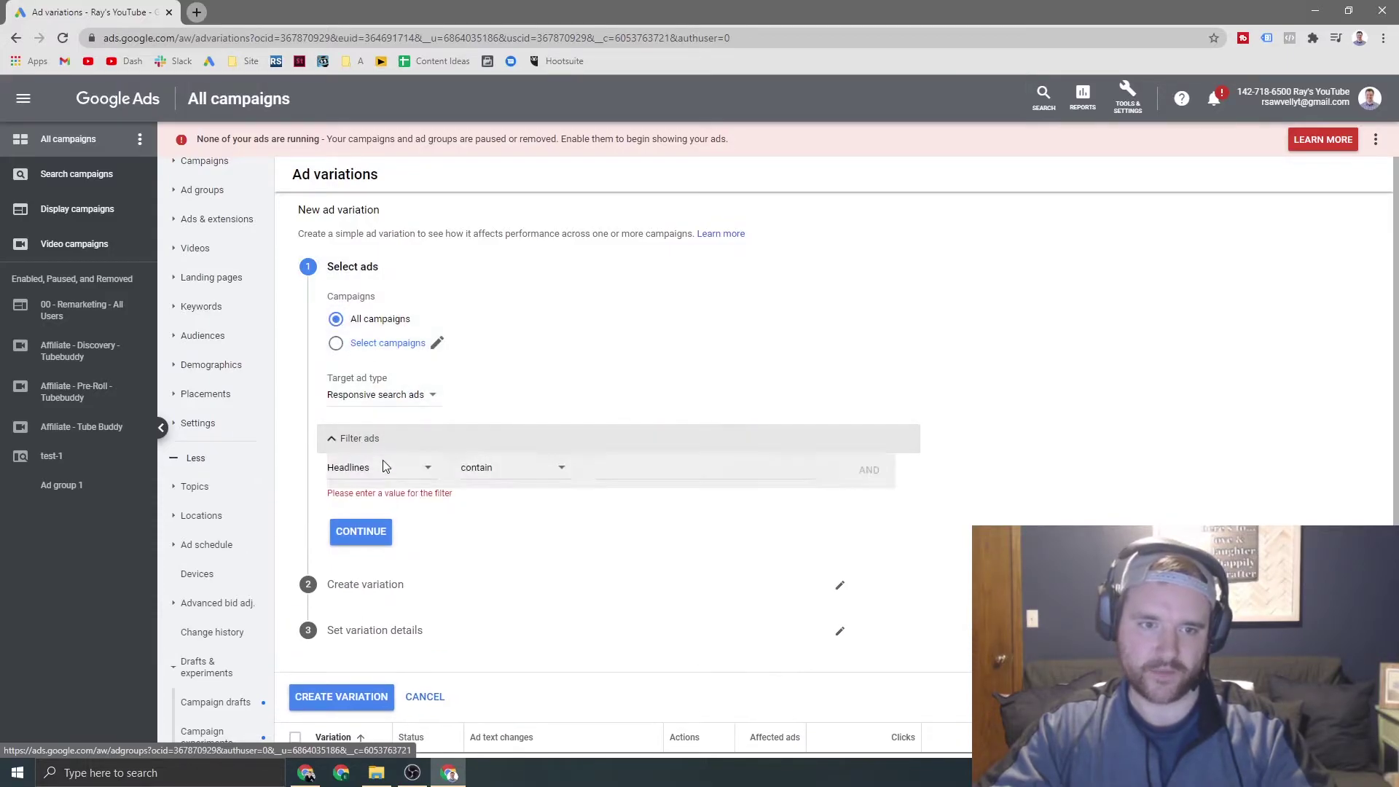
pyautogui.click(419, 465)
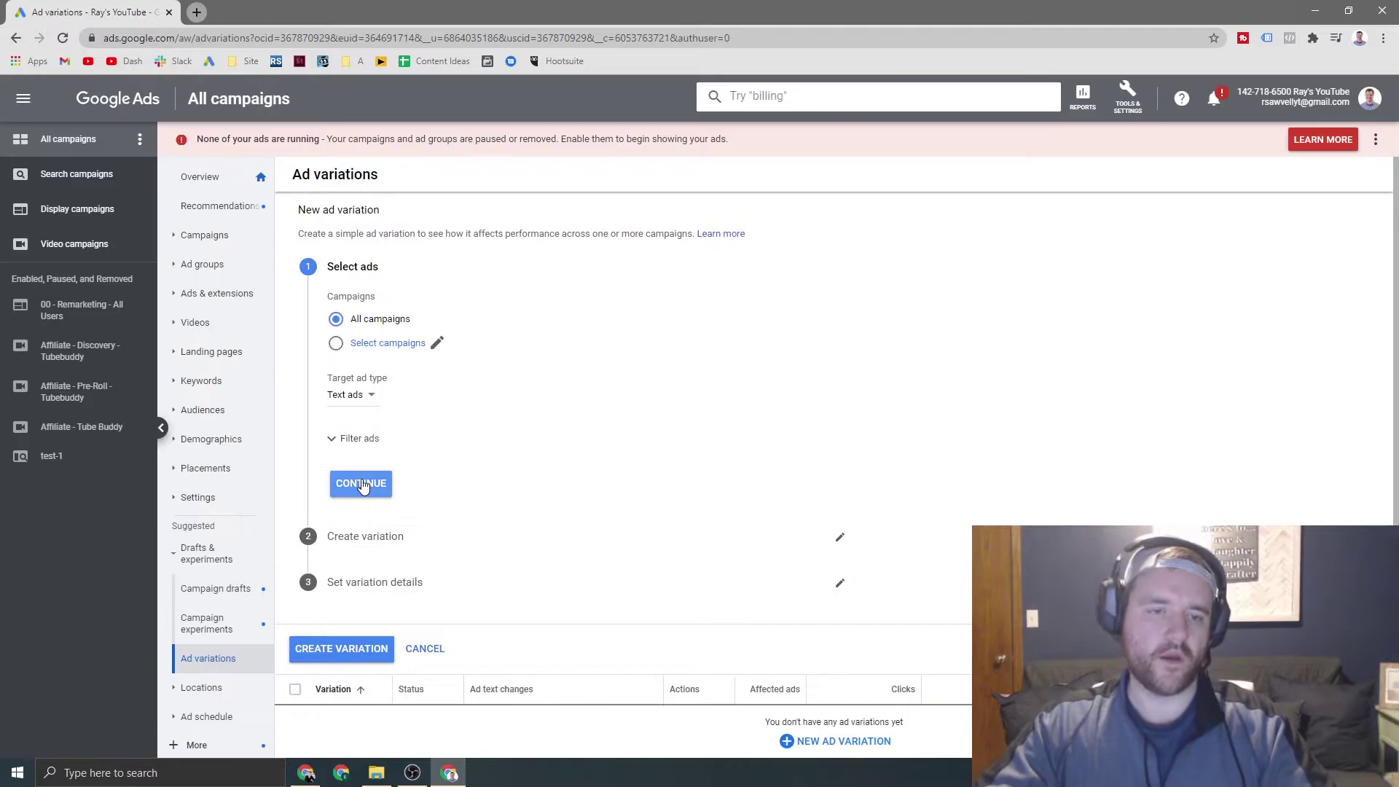
# Keep Find and replace as the variation type and enter 'costco rules' as the find text.
pyautogui.click(362, 484)
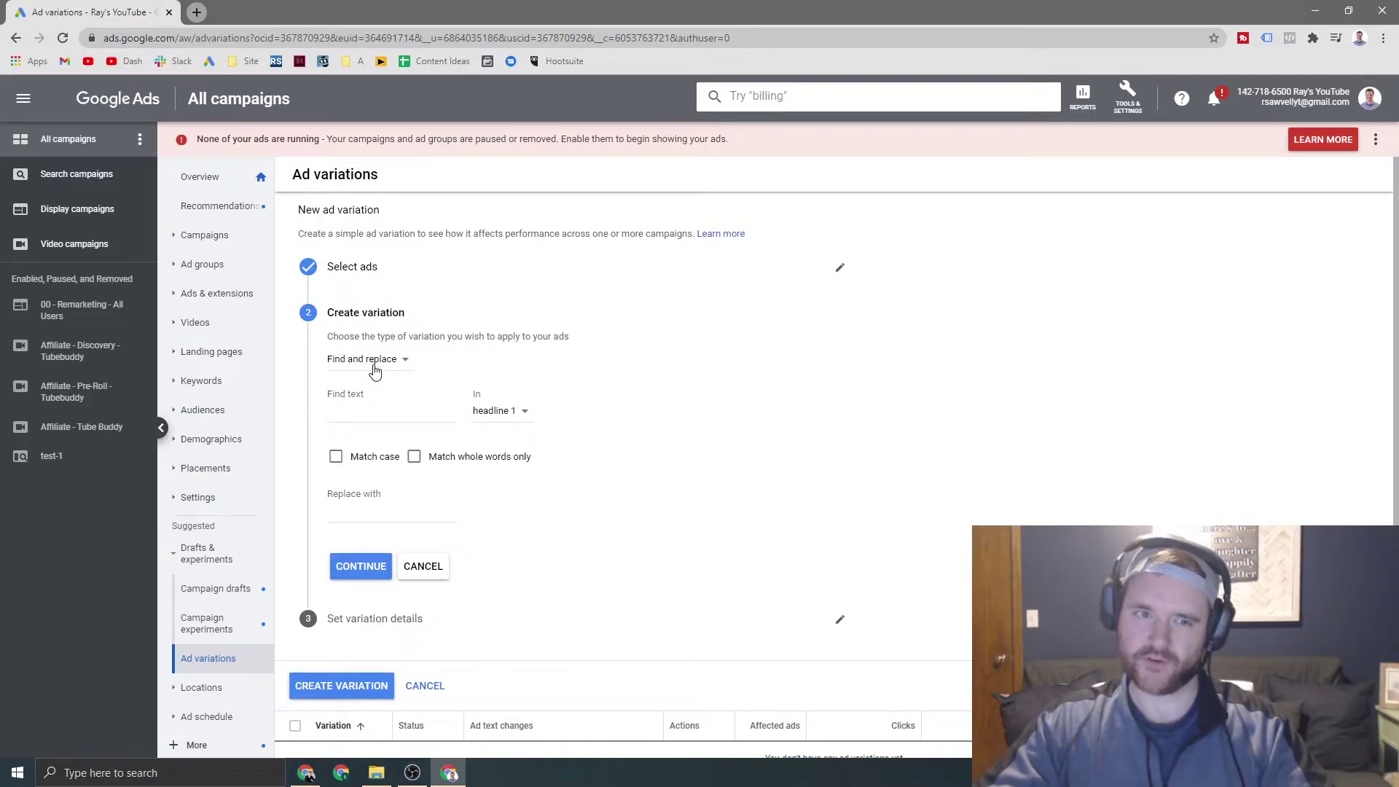
pyautogui.click(375, 371)
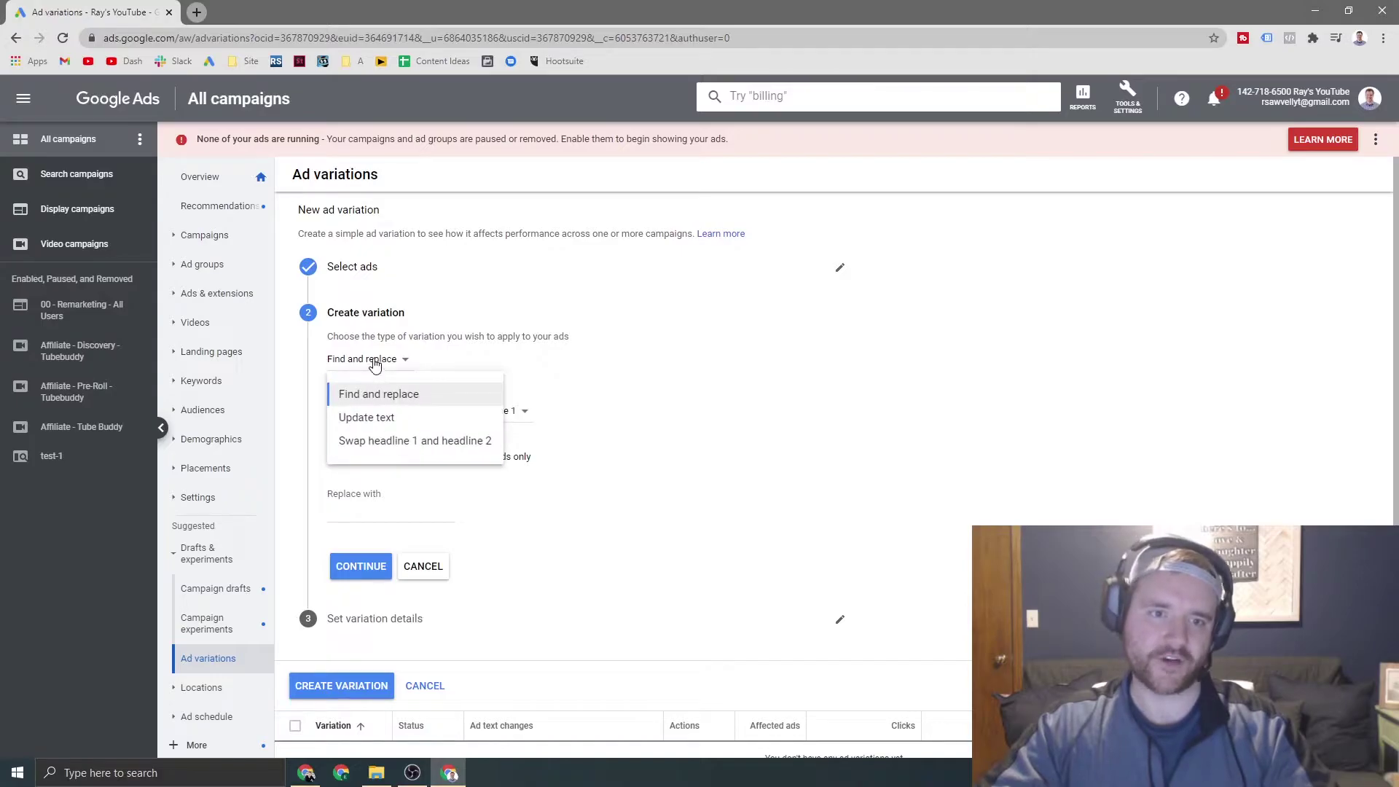
pyautogui.click(384, 403)
pyautogui.click(369, 414)
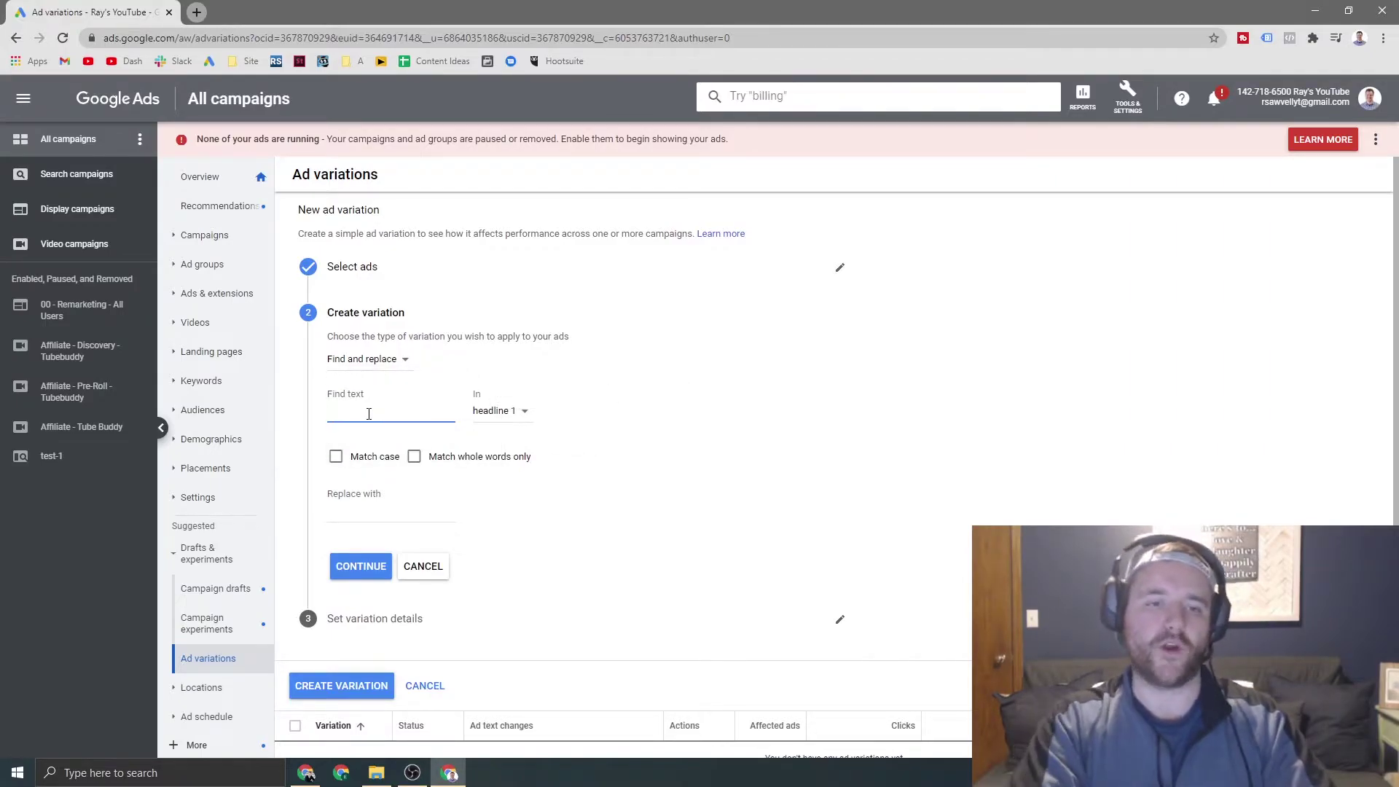
pyautogui.write('cos')
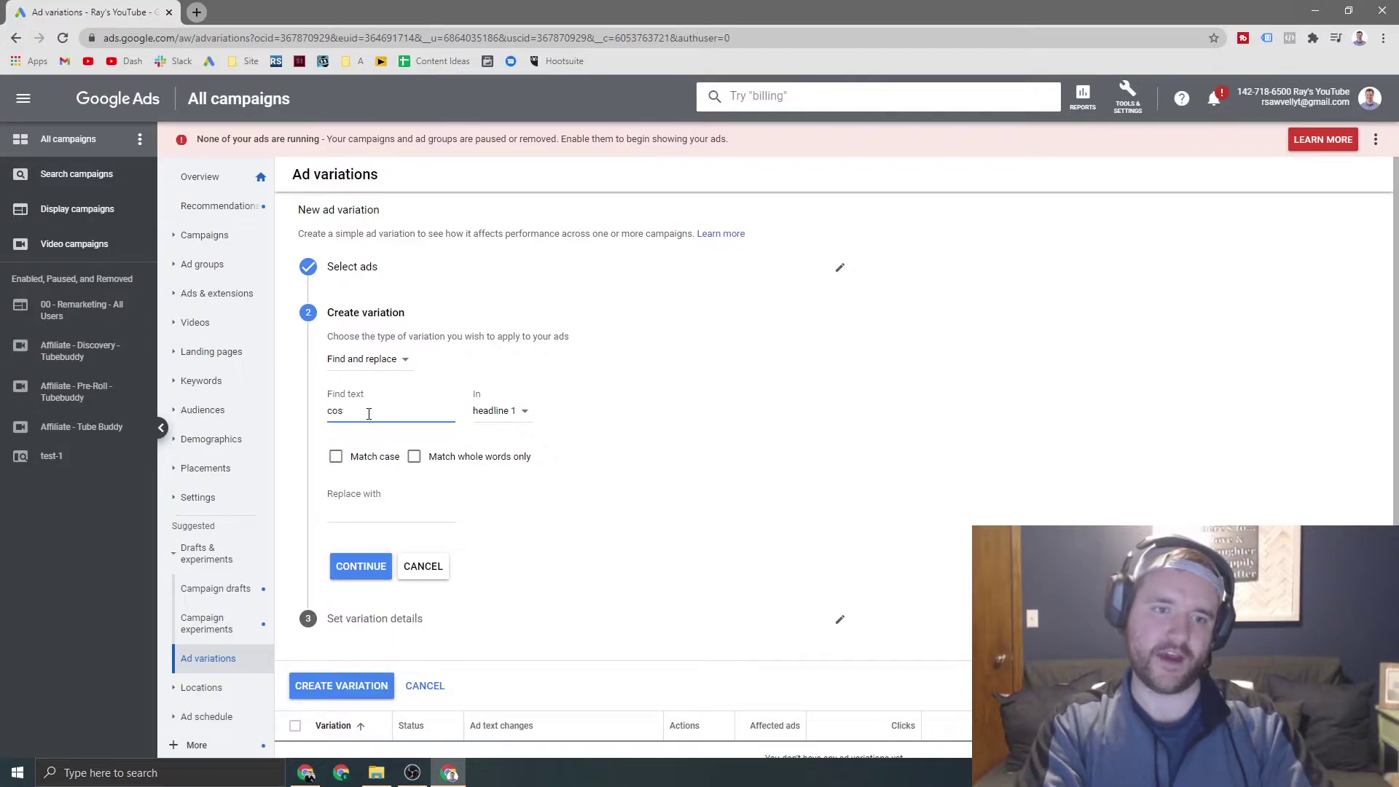
pyautogui.press('BackSpace')
pyautogui.press('BackSpace')
pyautogui.press('BackSpace')
pyautogui.write('costco rules')
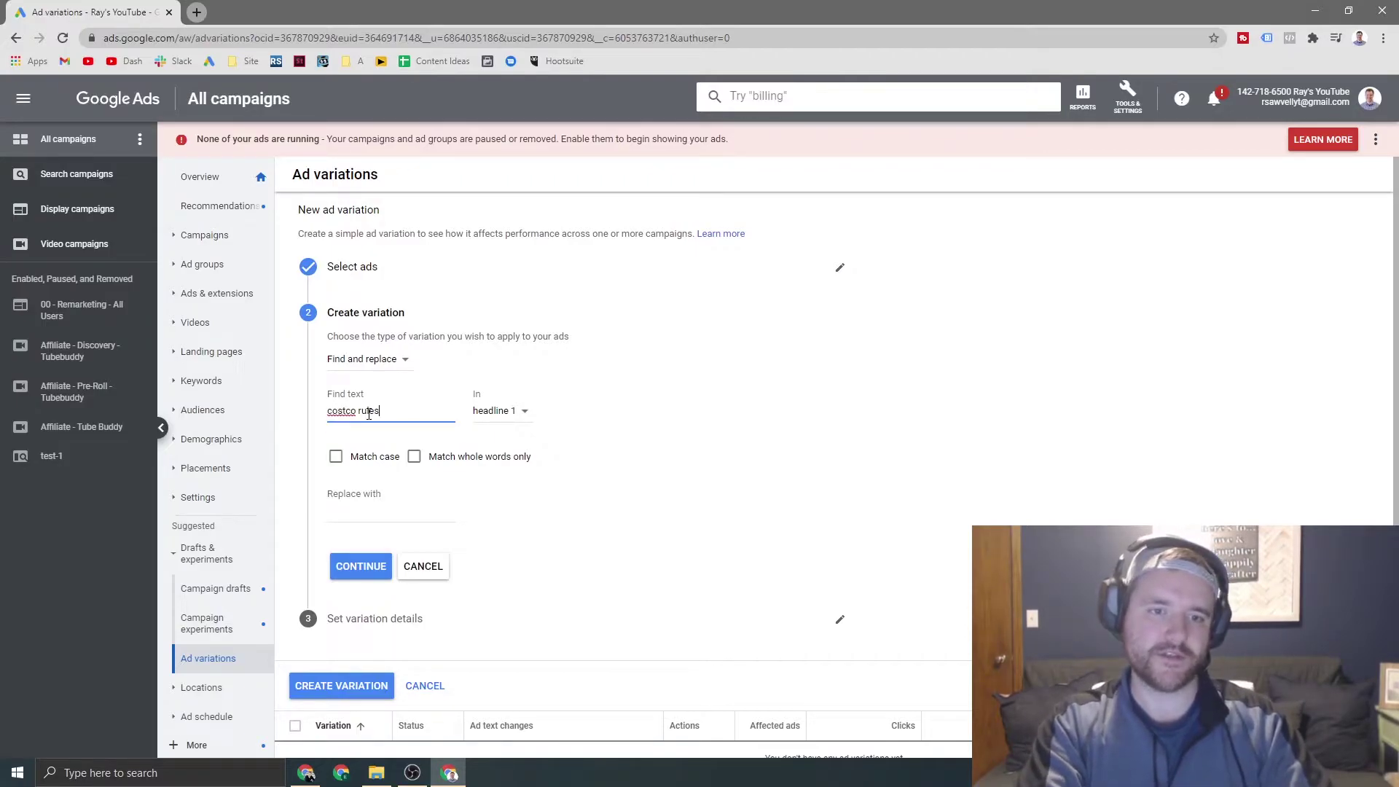
pyautogui.hotkey('ctrl', 'a')
pyautogui.write('costco')
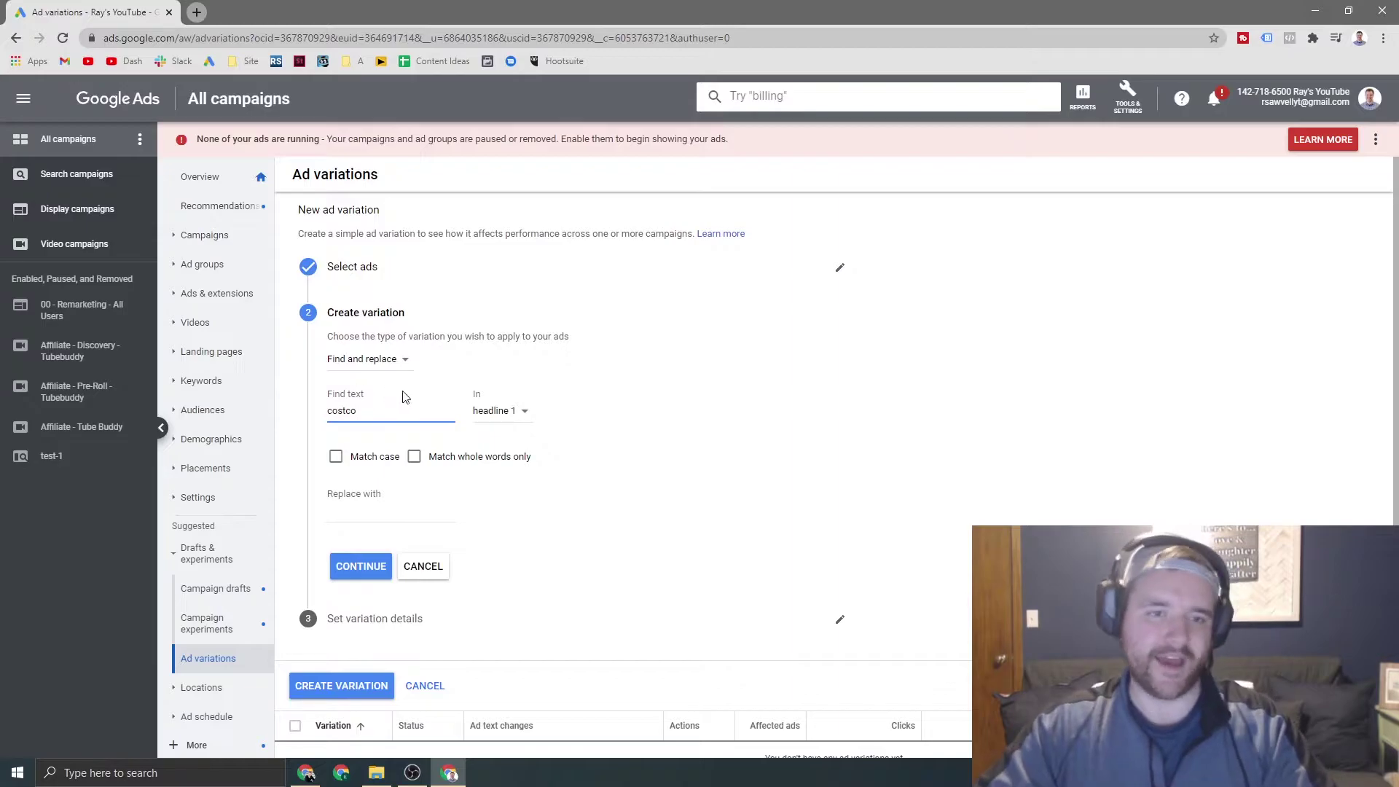
# Search all headlines, replace with 'Costco Is The Best', and confirm the settings.
pyautogui.click(477, 412)
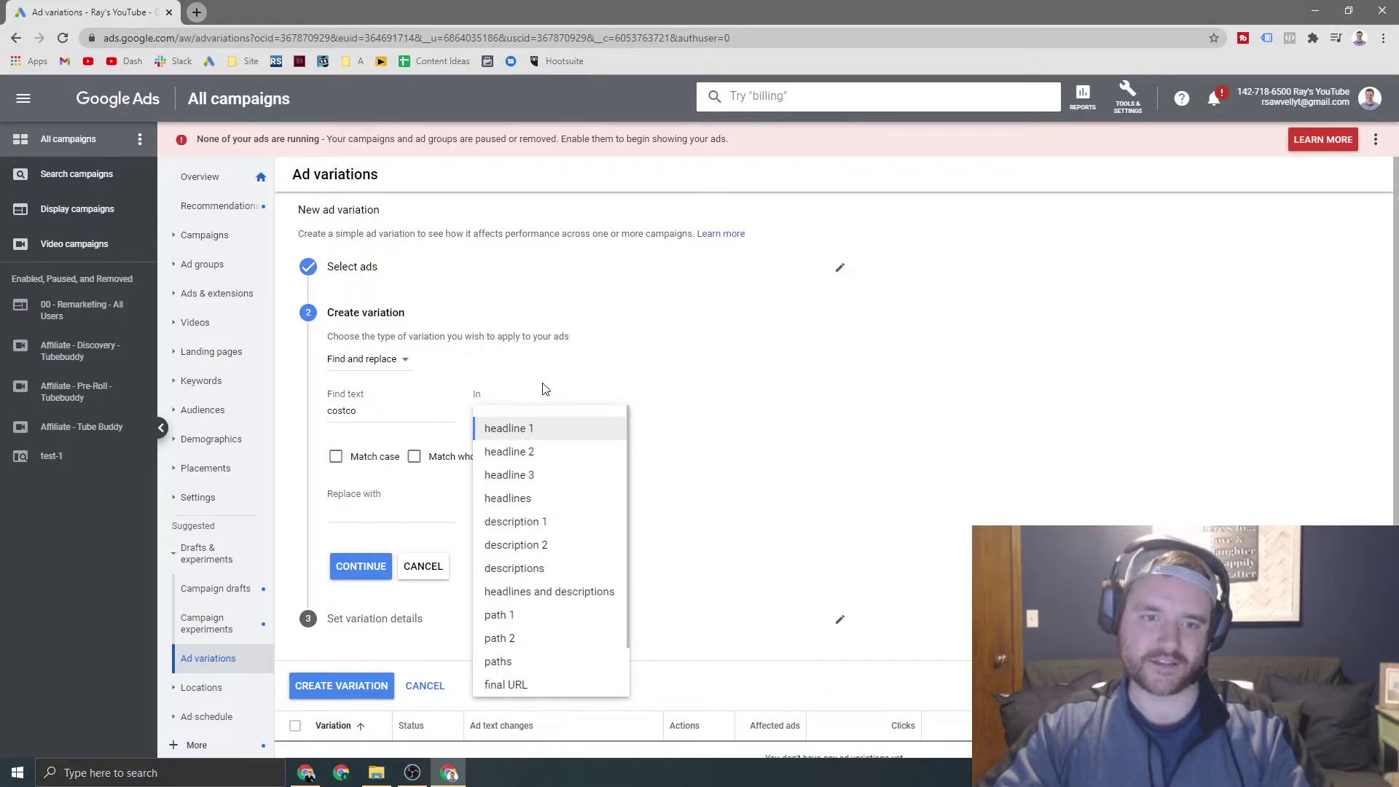
pyautogui.click(510, 499)
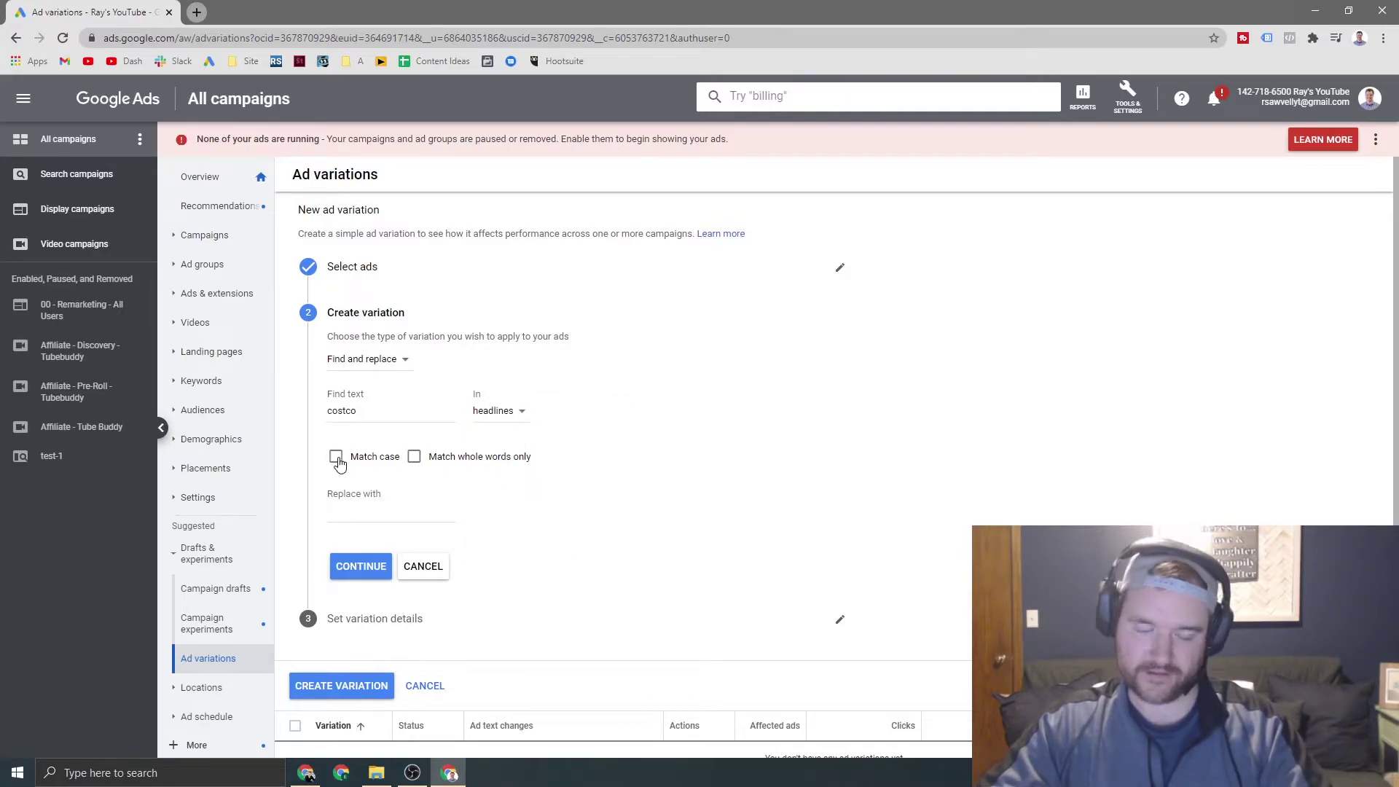
pyautogui.click(359, 510)
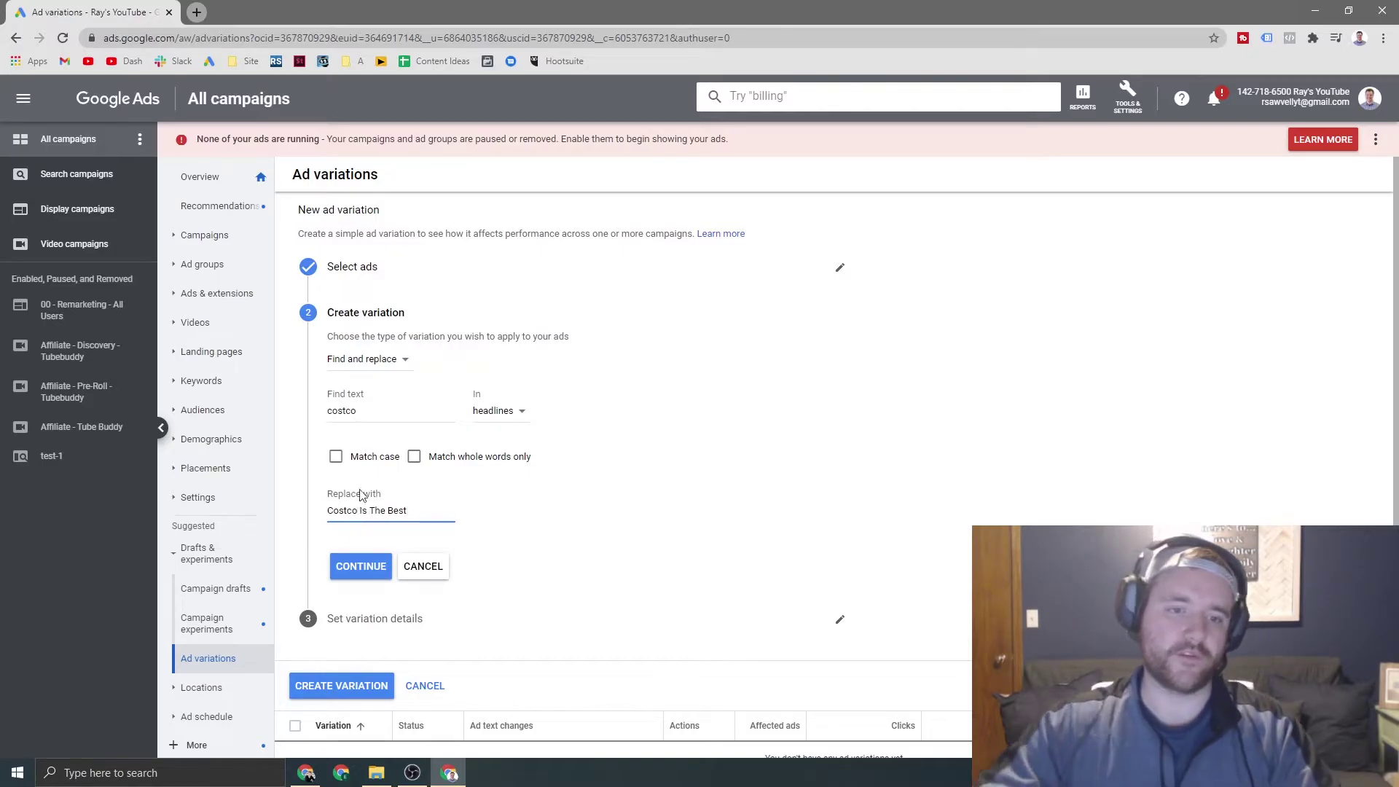
pyautogui.click(391, 424)
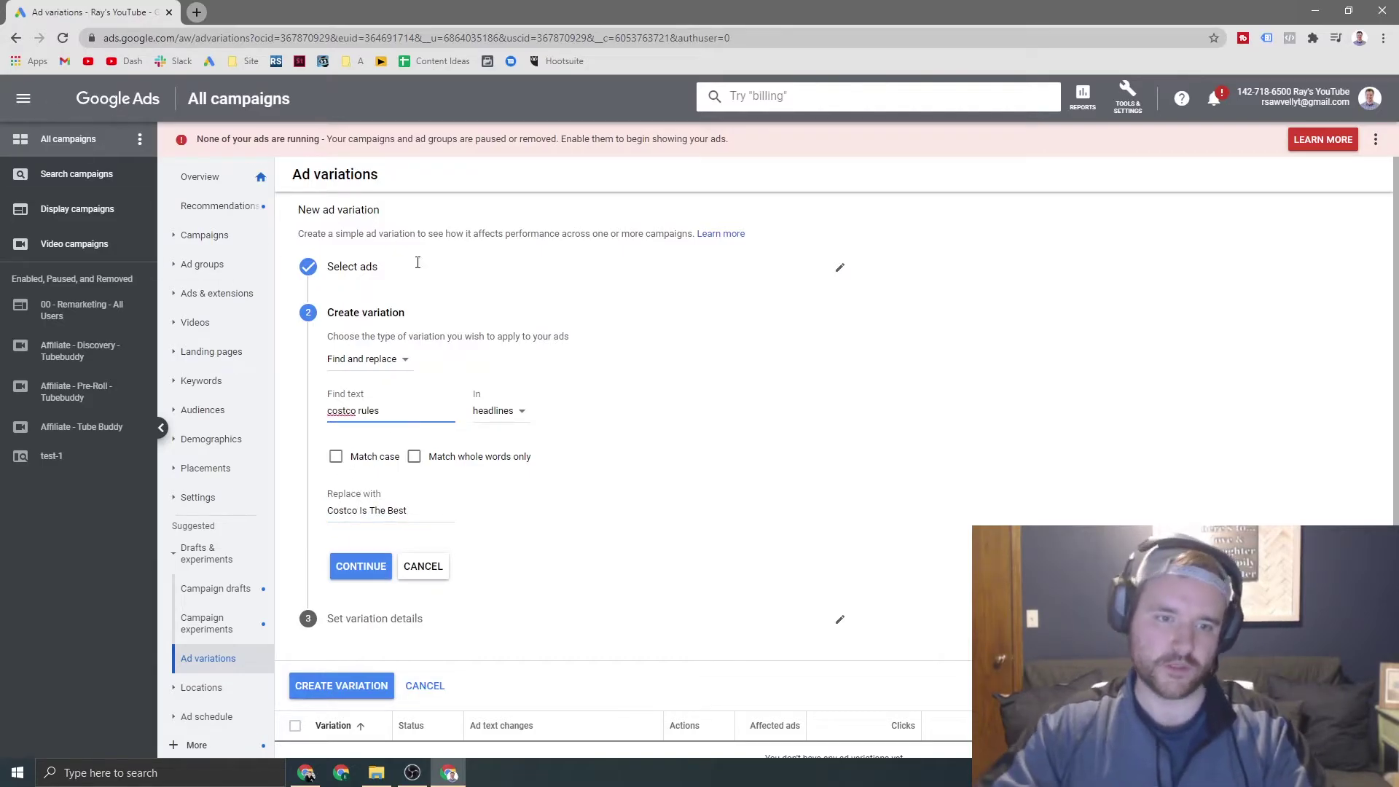
pyautogui.click(363, 567)
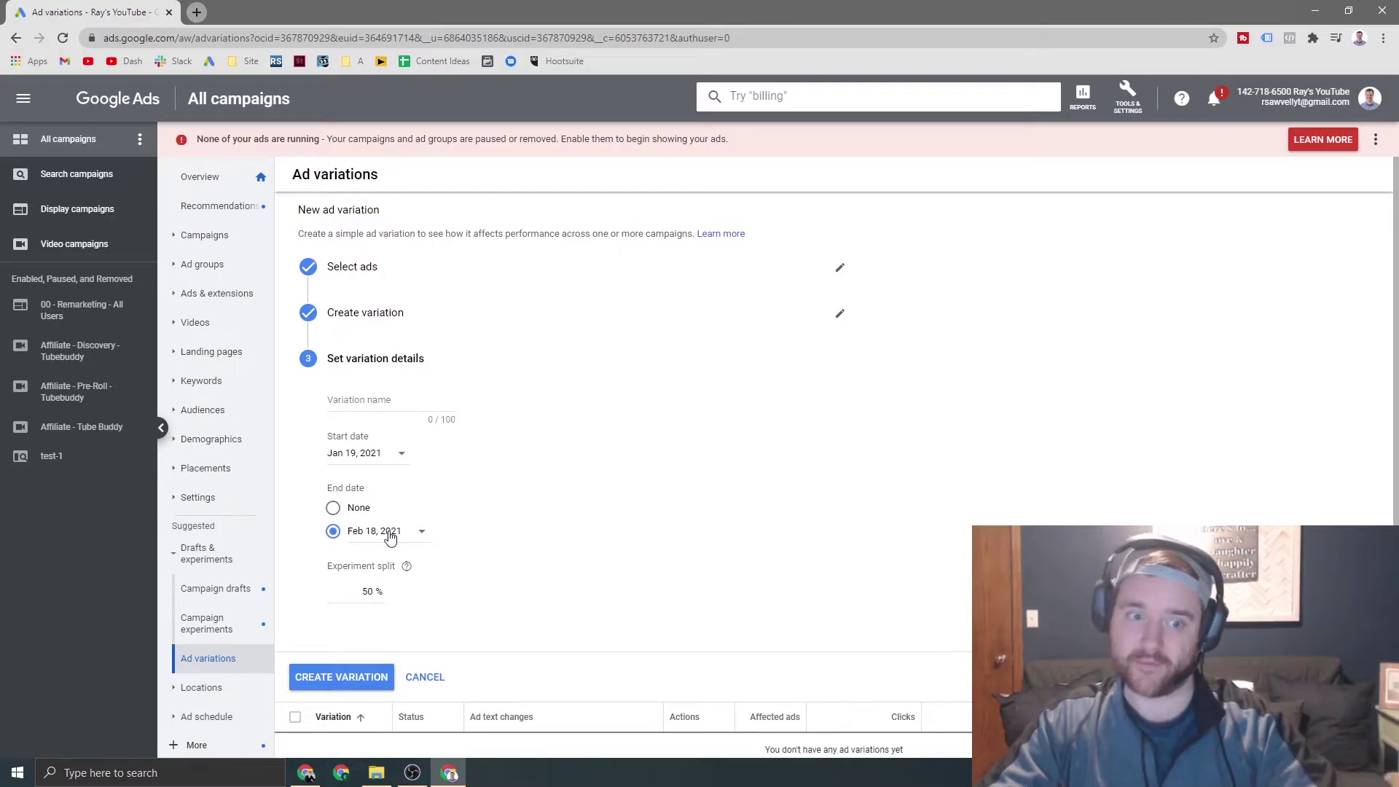
# Keep the Feb 18, 2021 end date and 50% split, name the variation 'Costco', and create it.
pyautogui.click(391, 537)
pyautogui.click(747, 495)
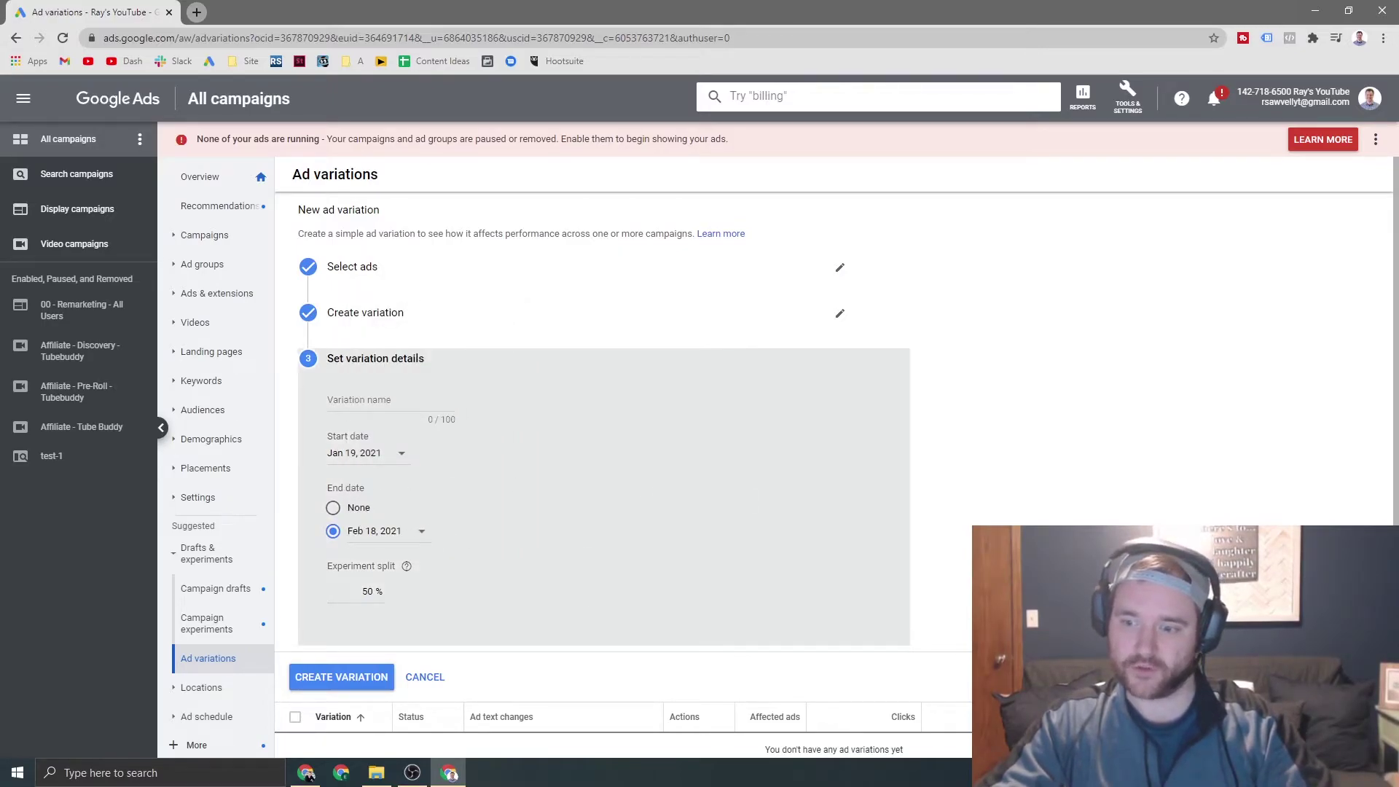
pyautogui.click(351, 593)
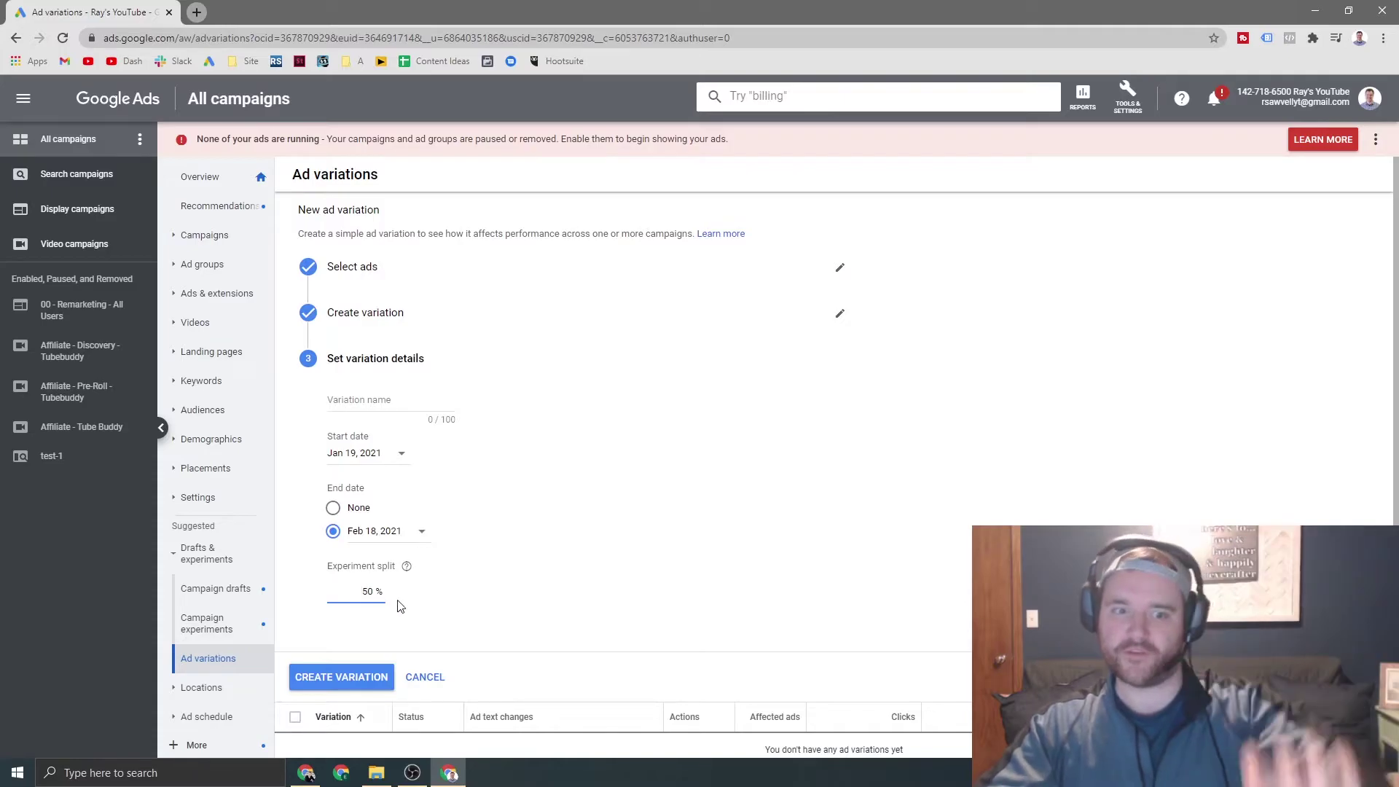
pyautogui.click(356, 681)
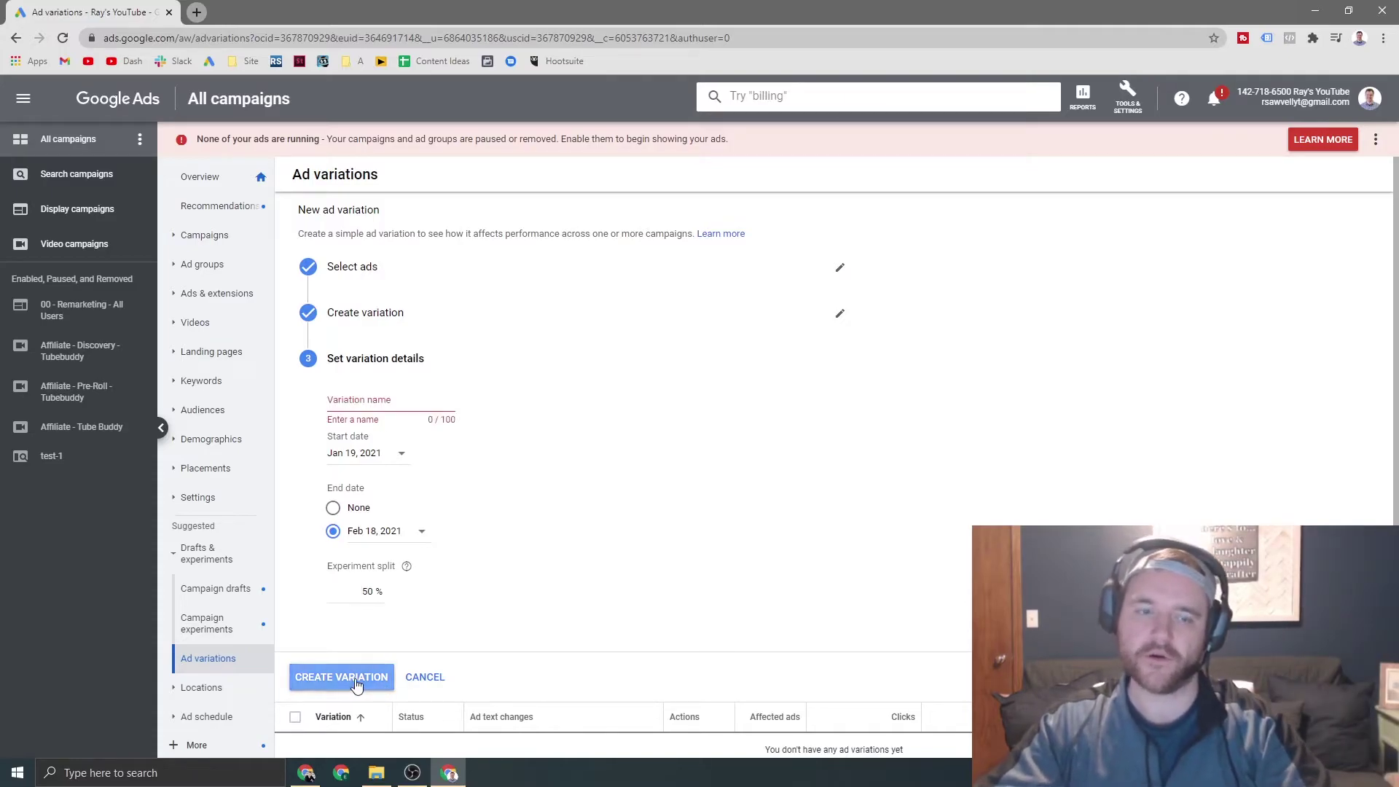
pyautogui.click(357, 402)
pyautogui.write('Costco')
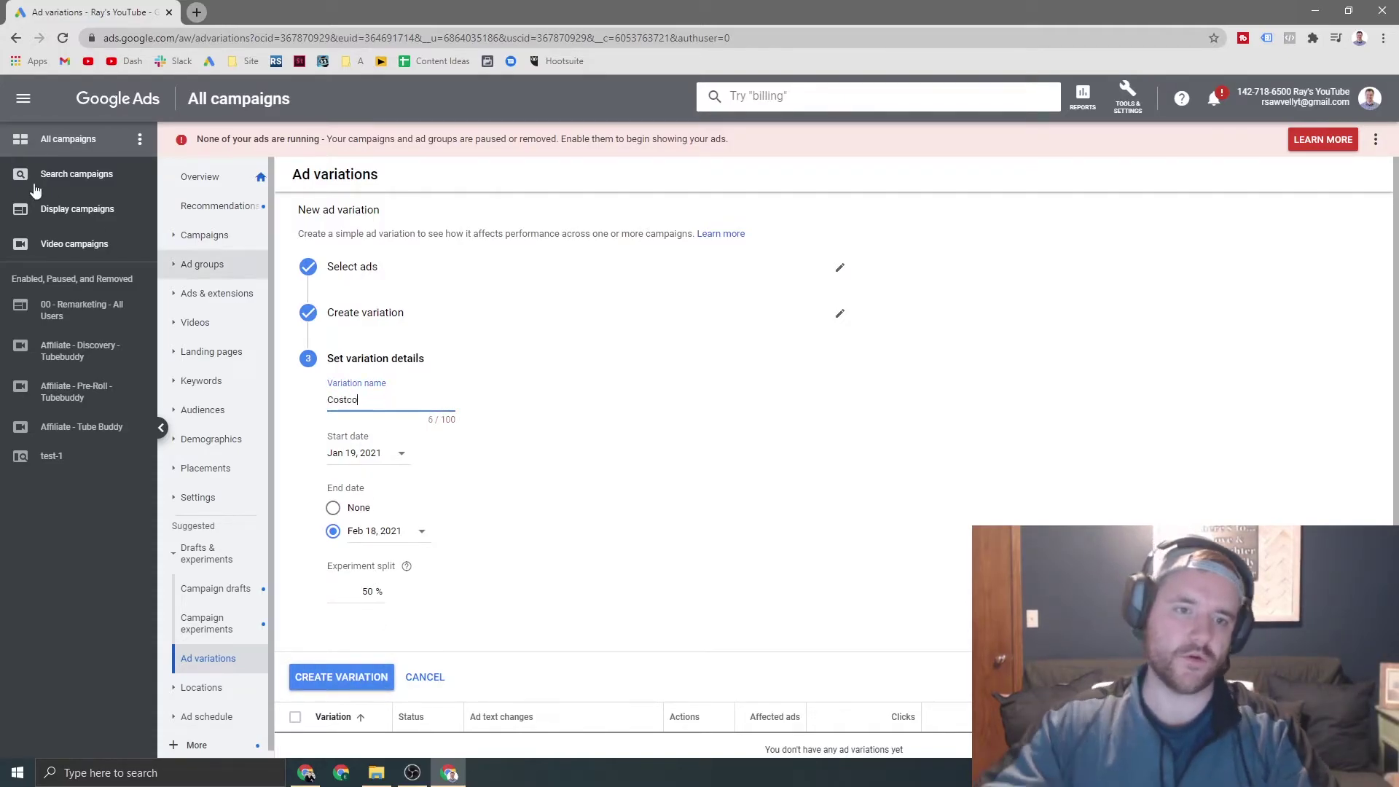
pyautogui.click(332, 675)
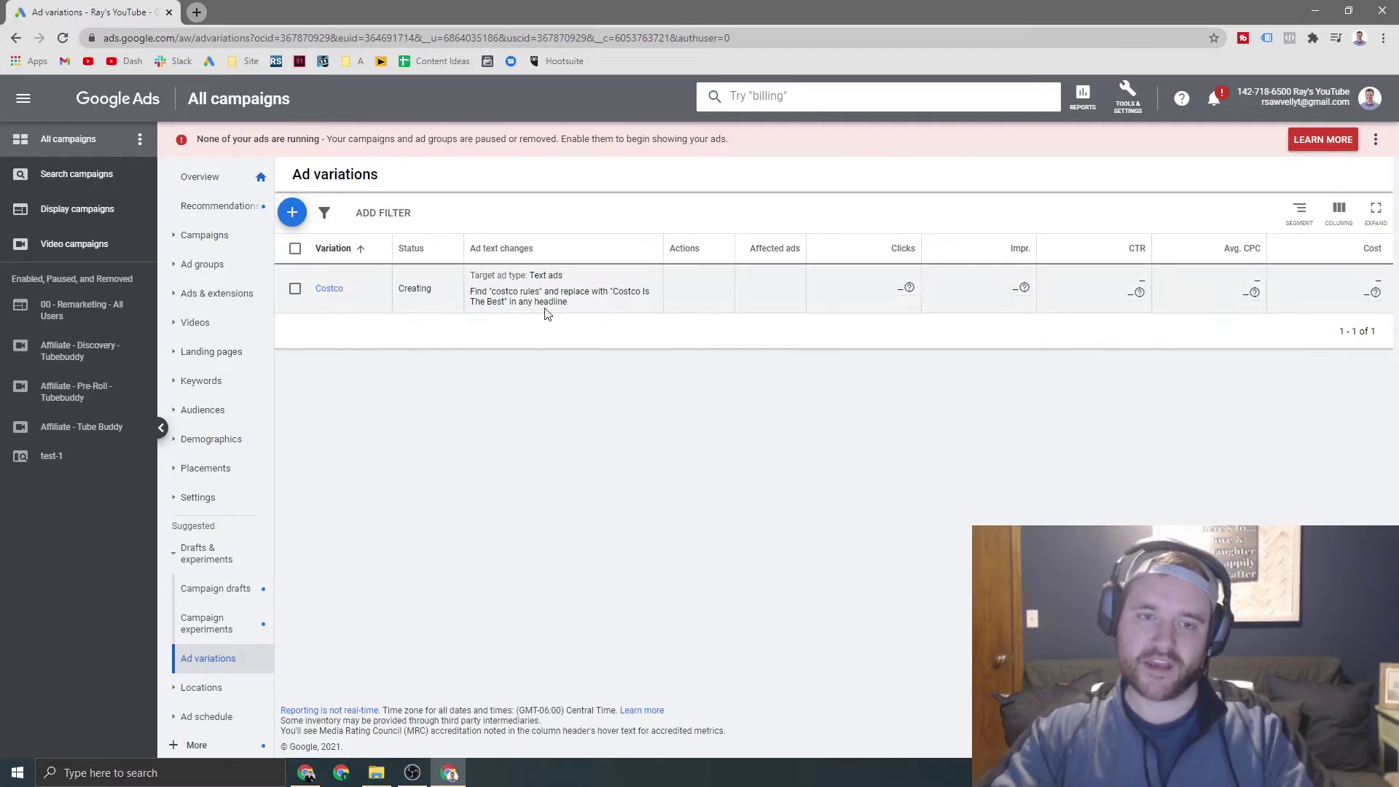
# Start another all-campaigns variation, review the Update text and Swap headlines types, then cancel to ad selection.
pyautogui.click(292, 212)
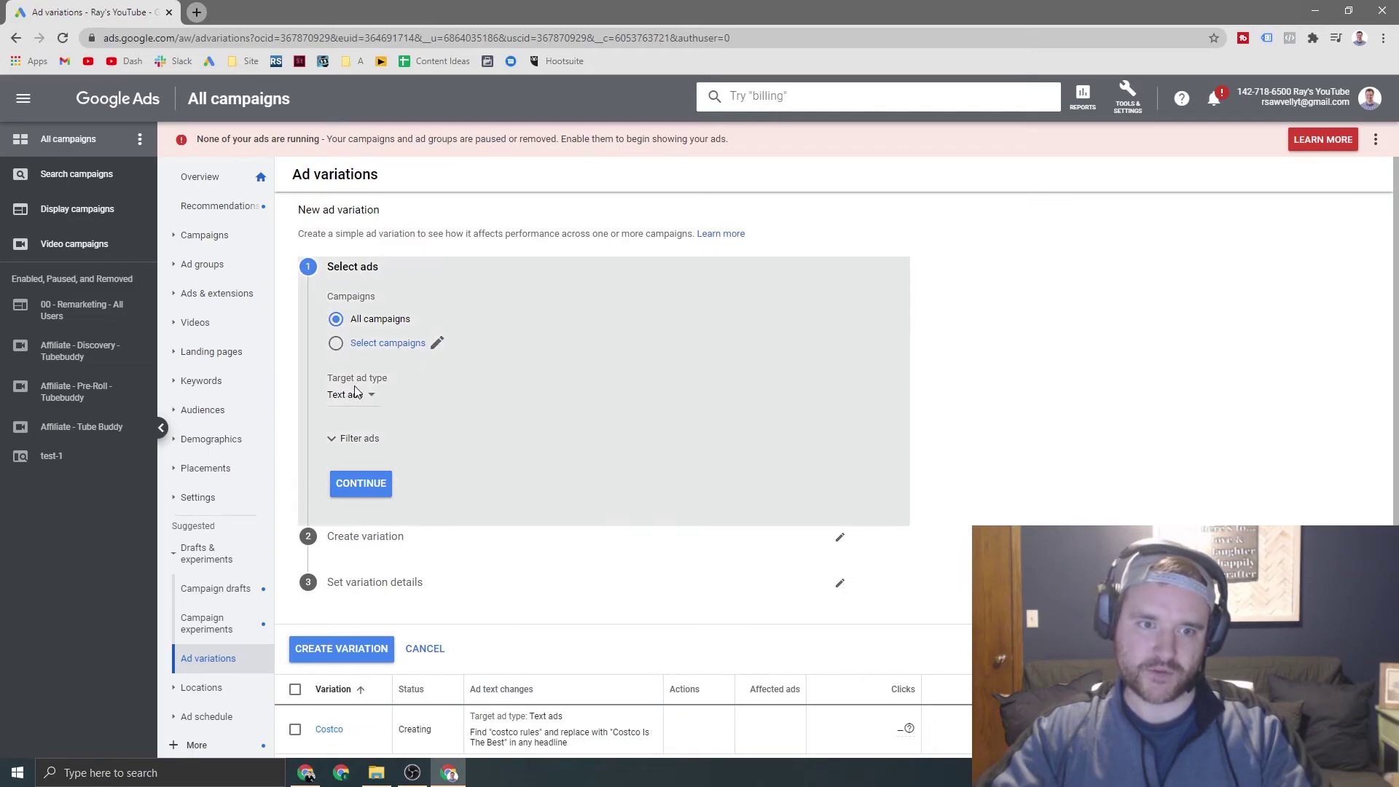
pyautogui.click(346, 483)
pyautogui.click(365, 359)
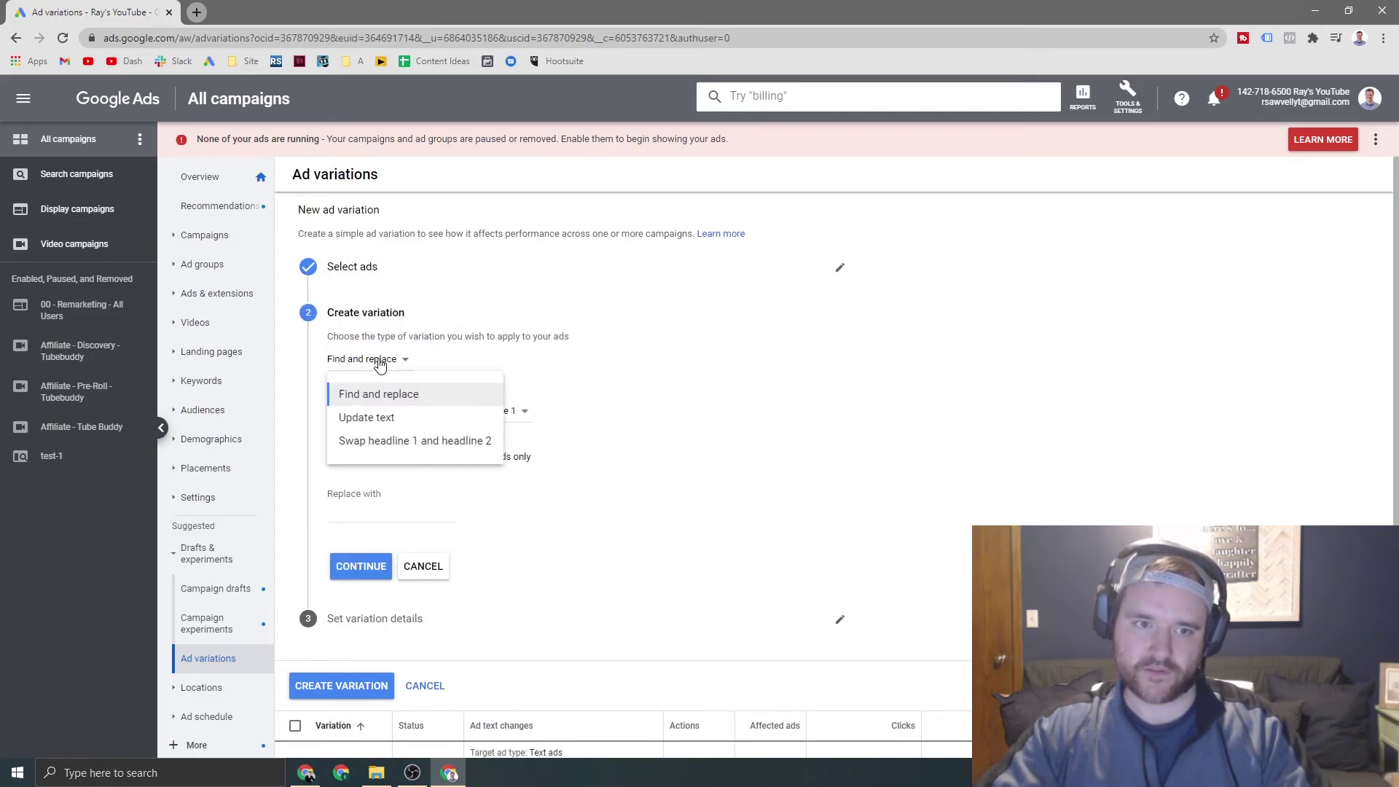
pyautogui.click(377, 367)
pyautogui.click(359, 364)
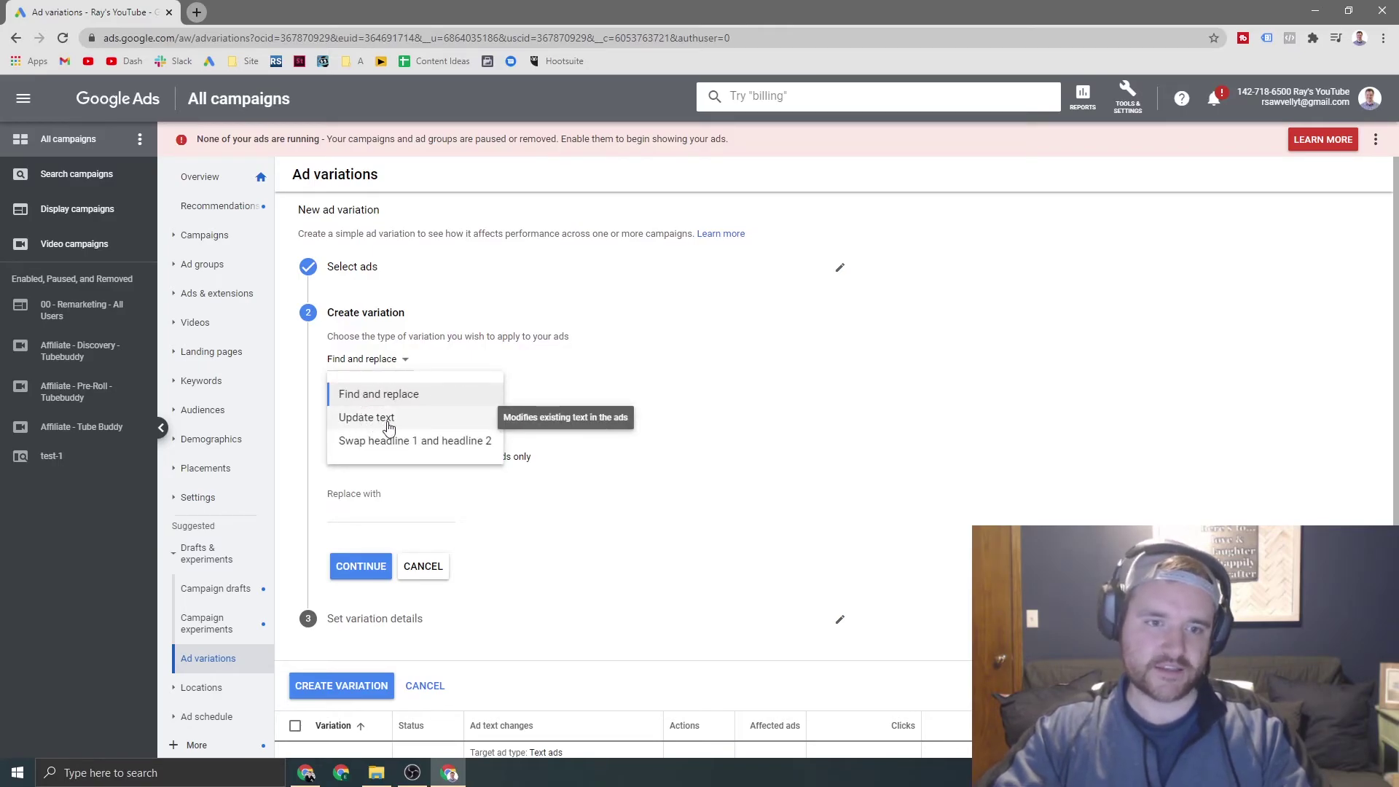
pyautogui.click(550, 538)
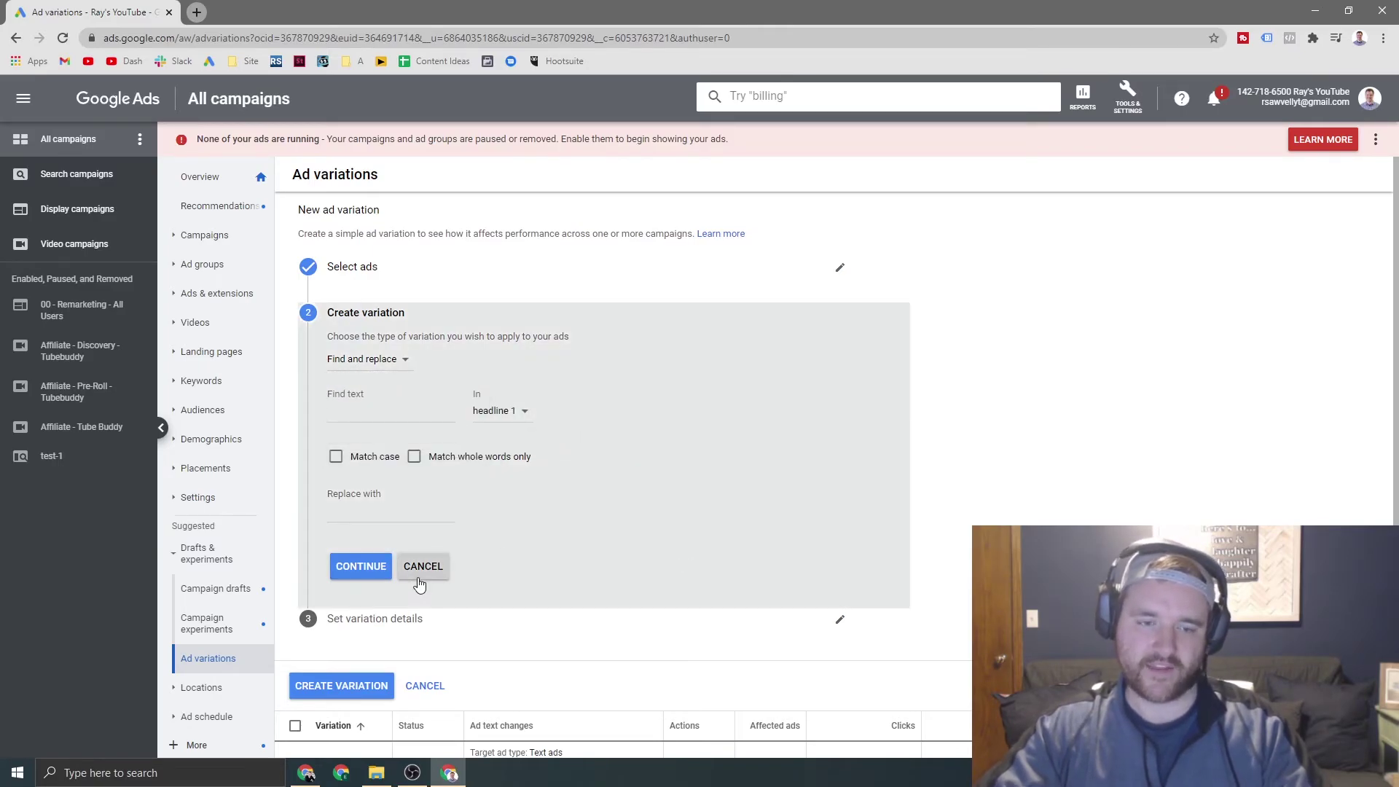
pyautogui.click(428, 570)
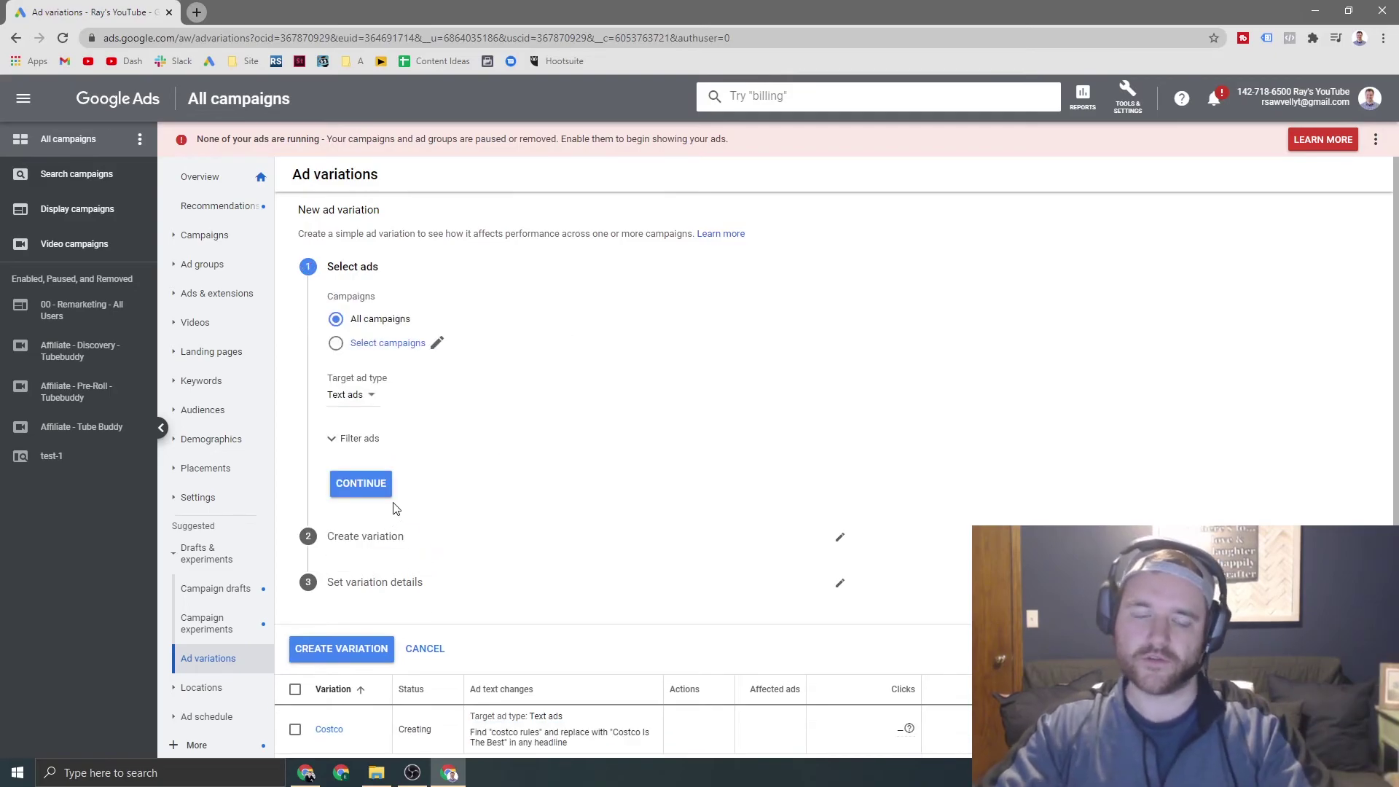